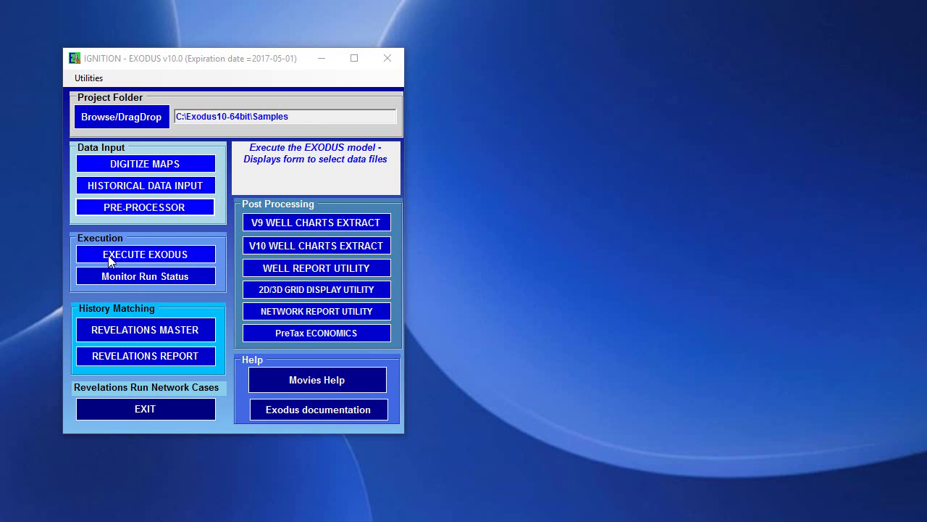
Start the data pre-processor and open the recent data file waterfloodv42.dat from the Samples folder
{"action": "left_click", "coordinate": [167, 206]}
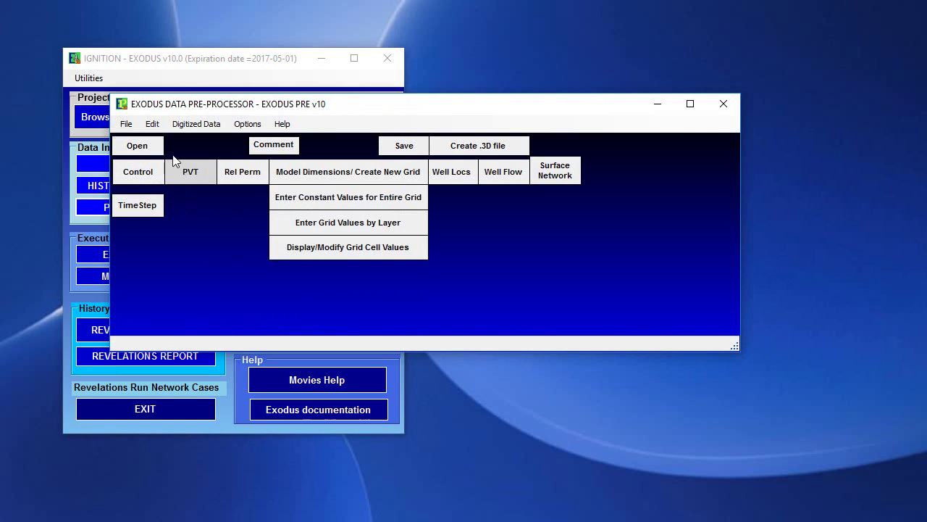
{"action": "left_click", "coordinate": [126, 124]}
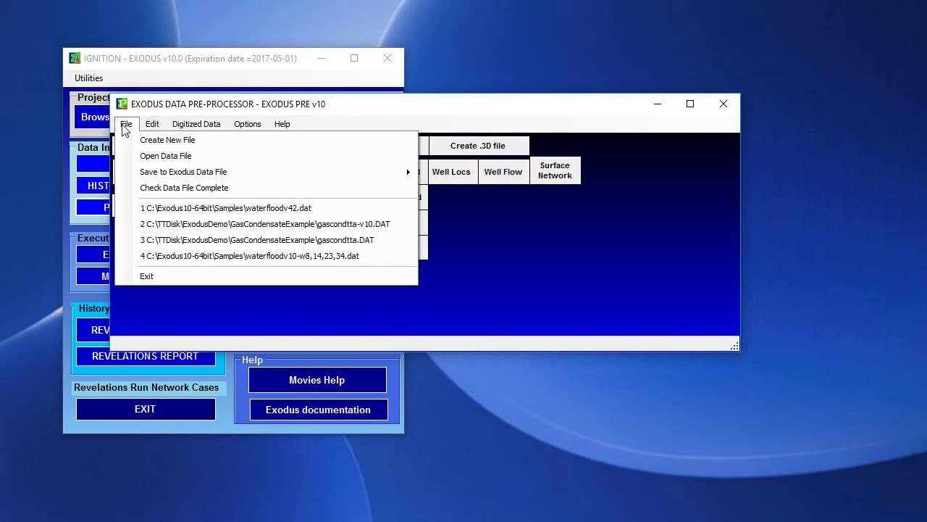
{"action": "left_click", "coordinate": [297, 211]}
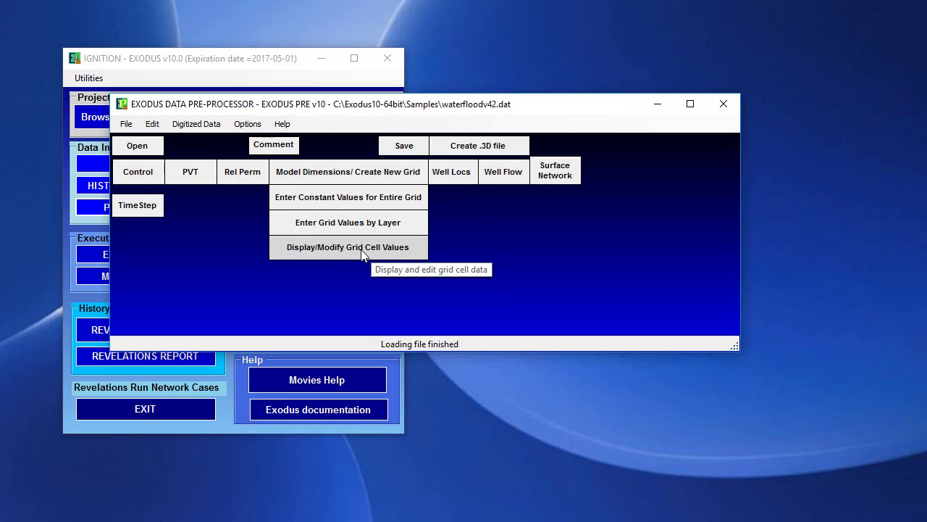
Display the POROSITY (POR) grid cell values for layer 1 and query the value of a cell mid-map
{"action": "left_click", "coordinate": [367, 250]}
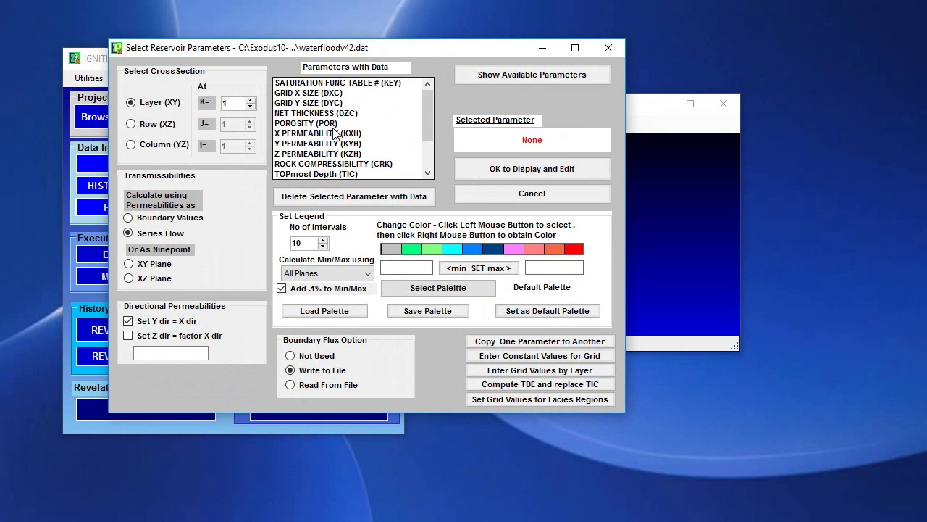
{"action": "left_click", "coordinate": [334, 123]}
{"action": "left_click", "coordinate": [540, 178]}
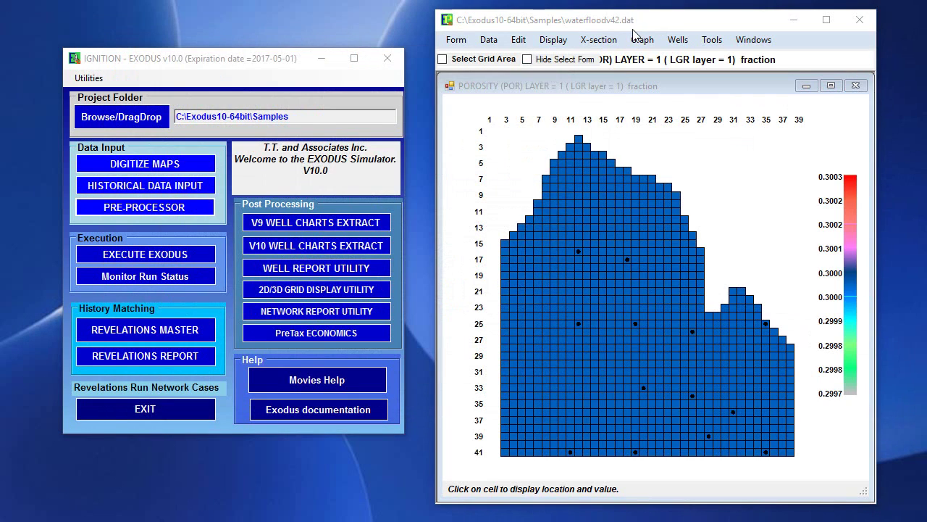
{"action": "left_click_drag", "start_coordinate": [633, 31], "coordinate": [515, 38]}
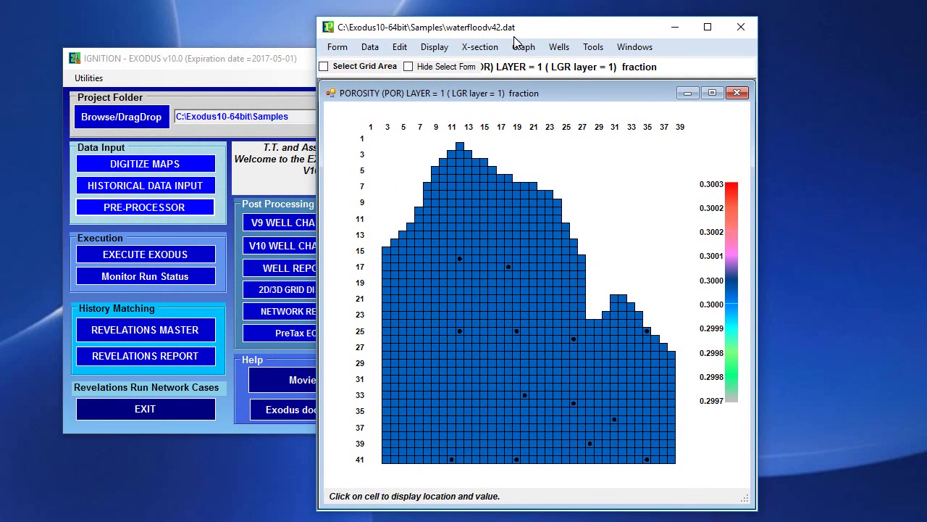
{"action": "left_click", "coordinate": [509, 303]}
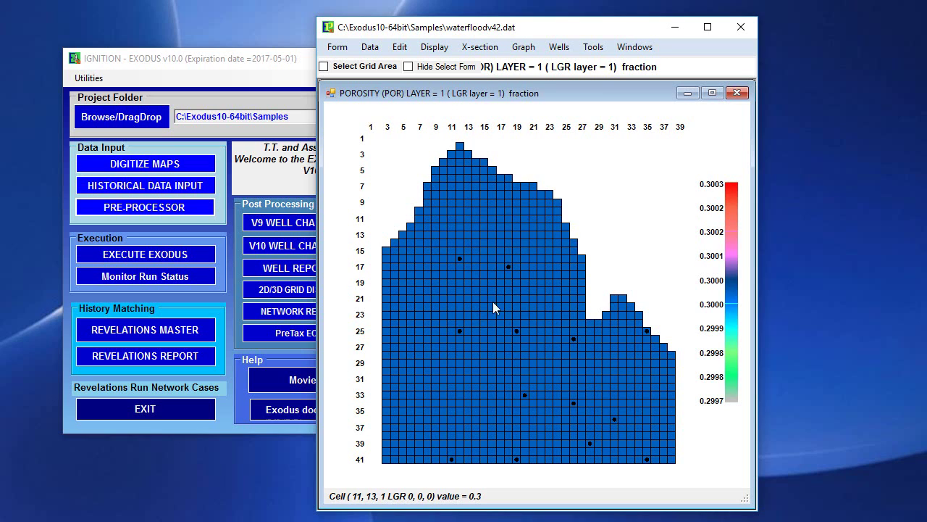
Show all X-sections and all cells in a VTK 3D window, updating the stored parameter values, and make the window taller
{"action": "left_click", "coordinate": [434, 47]}
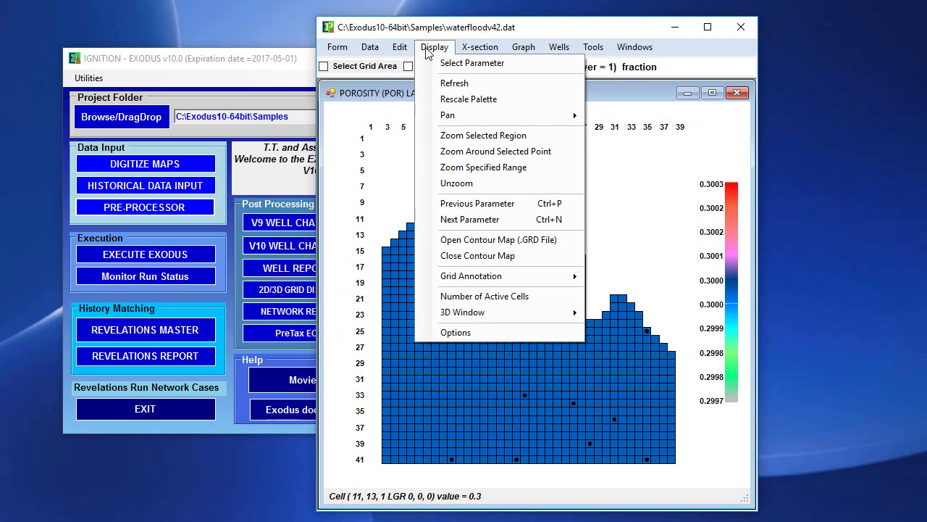
{"action": "mouse_move", "coordinate": [536, 315]}
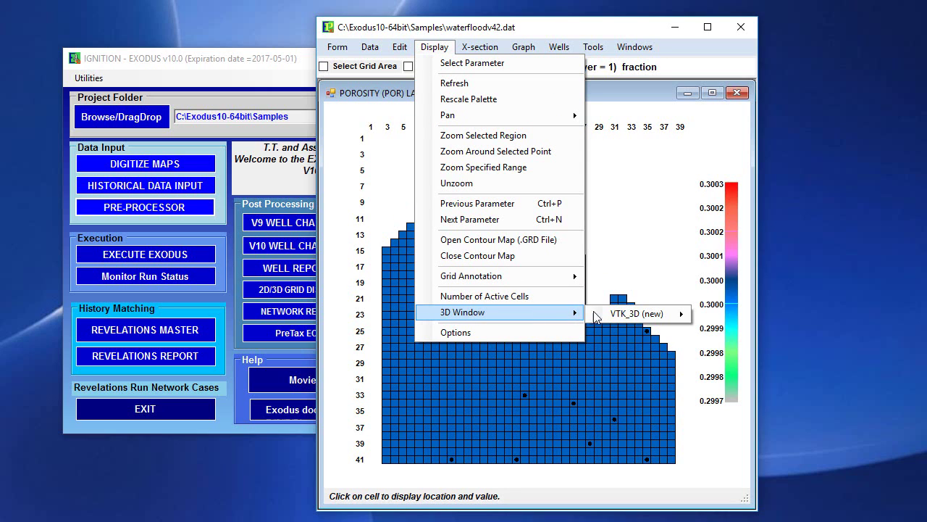
{"action": "mouse_move", "coordinate": [654, 314]}
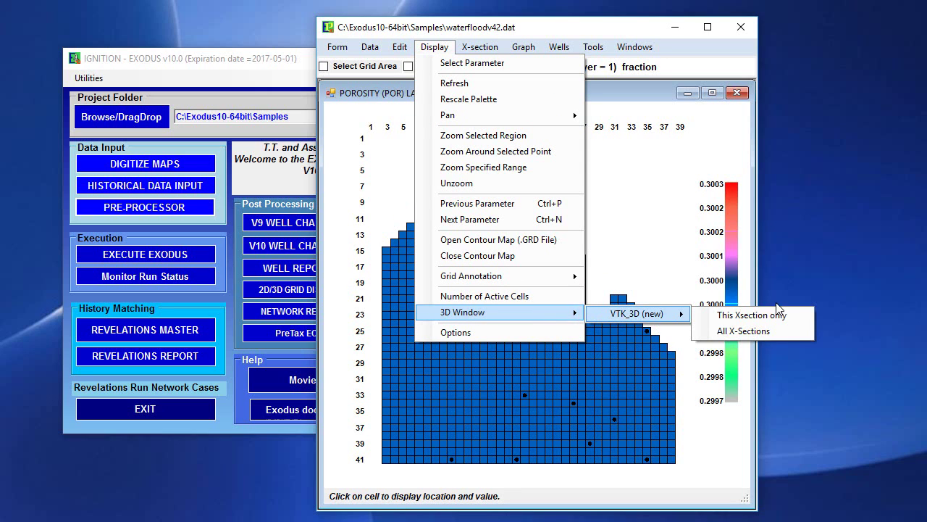
{"action": "left_click", "coordinate": [753, 335]}
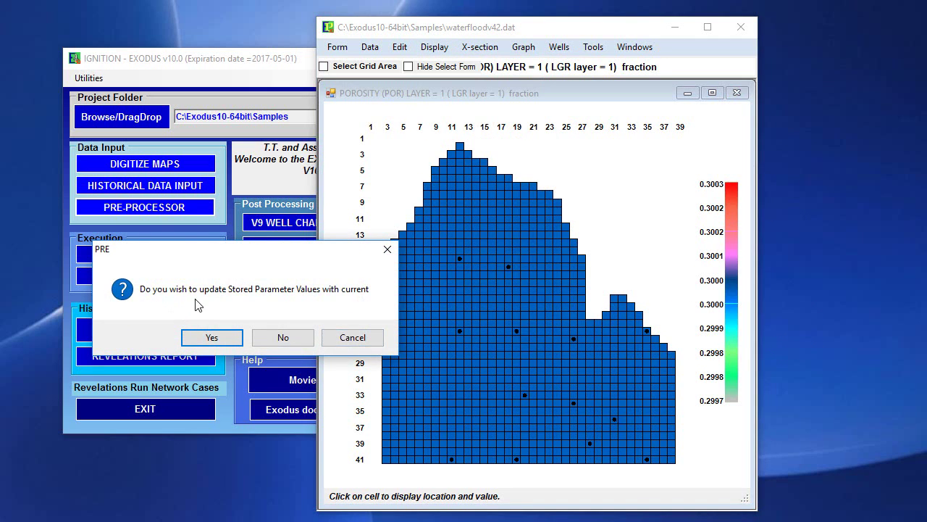
{"action": "left_click", "coordinate": [213, 338]}
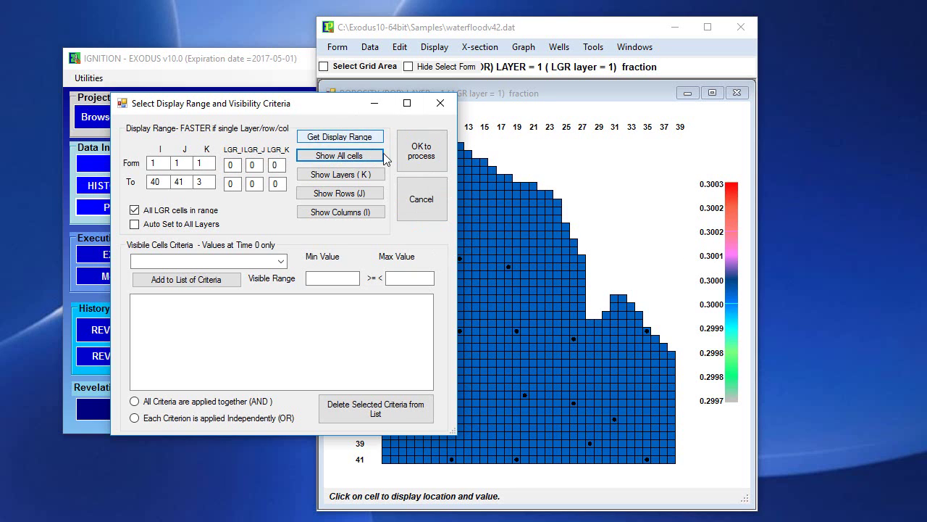
{"action": "left_click", "coordinate": [424, 156]}
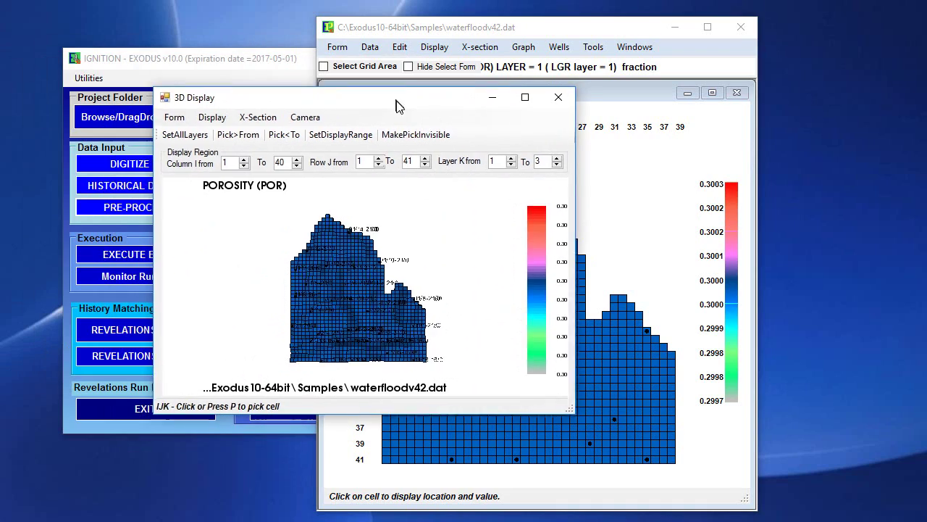
{"action": "left_click_drag", "start_coordinate": [384, 419], "coordinate": [385, 501]}
Examine the 3D porosity model and its well labels from different angles and zoom levels
{"action": "mouse_move", "coordinate": [365, 371]}
{"action": "left_mouse_down"}
{"action": "mouse_move", "coordinate": [362, 322]}
{"action": "mouse_move", "coordinate": [358, 386]}
{"action": "mouse_move", "coordinate": [305, 371]}
{"action": "mouse_move", "coordinate": [325, 322]}
{"action": "mouse_move", "coordinate": [351, 368]}
{"action": "mouse_move", "coordinate": [369, 340]}
{"action": "mouse_move", "coordinate": [335, 314]}
{"action": "mouse_move", "coordinate": [322, 320]}
{"action": "mouse_move", "coordinate": [359, 384]}
{"action": "mouse_move", "coordinate": [317, 307]}
{"action": "mouse_move", "coordinate": [311, 343]}
{"action": "mouse_move", "coordinate": [323, 366]}
{"action": "mouse_move", "coordinate": [362, 387]}
{"action": "mouse_move", "coordinate": [340, 311]}
{"action": "mouse_move", "coordinate": [285, 364]}
{"action": "mouse_move", "coordinate": [264, 419]}
{"action": "mouse_move", "coordinate": [297, 338]}
{"action": "mouse_move", "coordinate": [294, 346]}
{"action": "mouse_move", "coordinate": [399, 378]}
{"action": "mouse_move", "coordinate": [408, 353]}
{"action": "mouse_move", "coordinate": [378, 359]}
{"action": "left_mouse_up"}
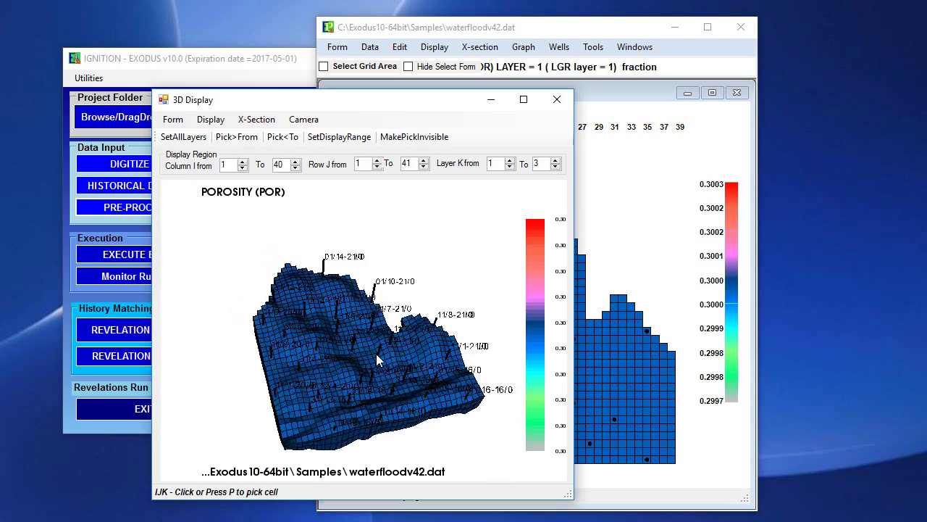
{"action": "right_click_drag", "start_coordinate": [377, 354], "coordinate": [347, 357]}
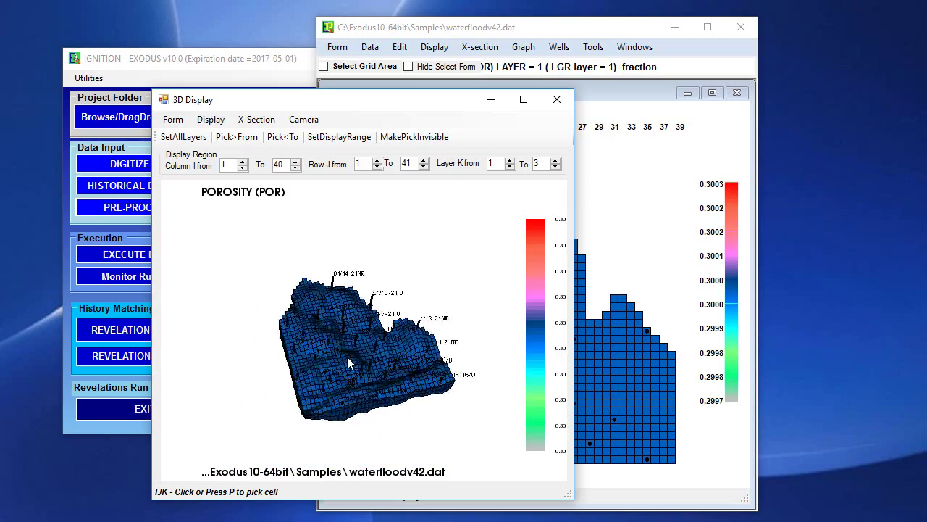
{"action": "scroll", "coordinate": [347, 357], "scroll_direction": "down", "scroll_amount": 1}
{"action": "scroll", "coordinate": [347, 357], "scroll_direction": "up", "scroll_amount": 5}
{"action": "scroll", "coordinate": [347, 350], "scroll_direction": "down", "scroll_amount": 4}
{"action": "scroll", "coordinate": [346, 350], "scroll_direction": "up", "scroll_amount": 4}
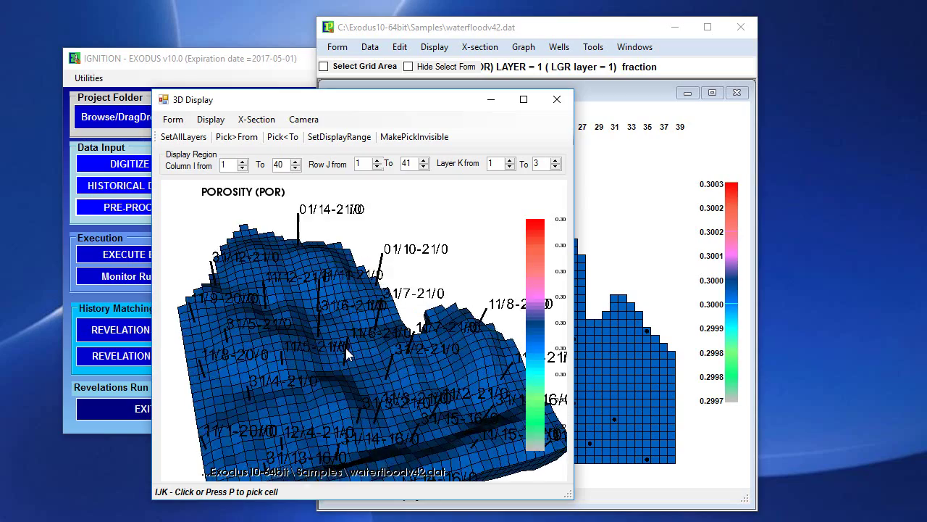
{"action": "scroll", "coordinate": [346, 348], "scroll_direction": "down", "scroll_amount": 3}
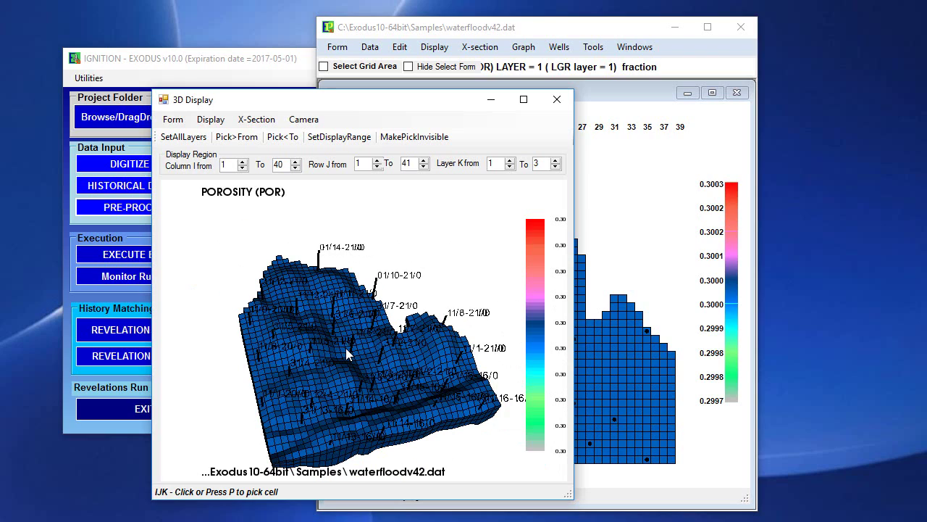
{"action": "scroll", "coordinate": [354, 352], "scroll_direction": "up", "scroll_amount": 2}
{"action": "scroll", "coordinate": [355, 352], "scroll_direction": "down", "scroll_amount": 4}
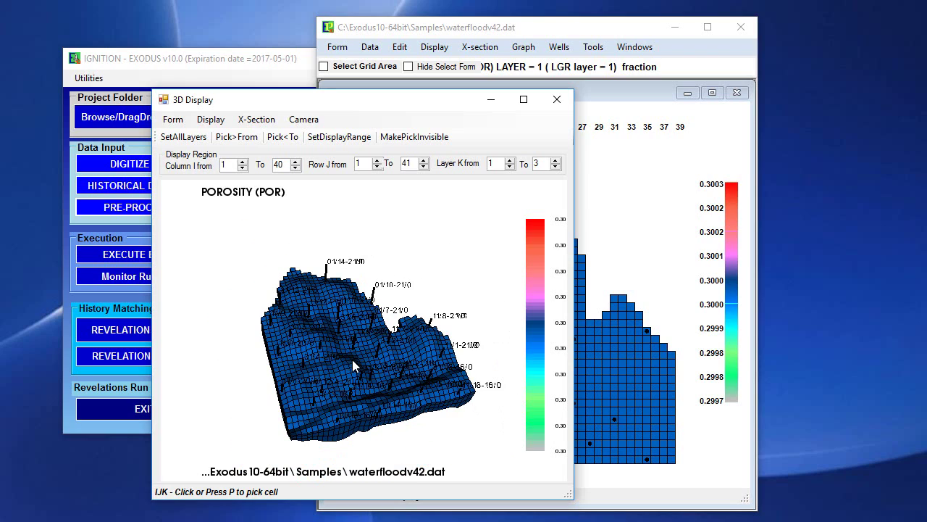
{"action": "mouse_move", "coordinate": [353, 366]}
{"action": "left_mouse_down"}
{"action": "mouse_move", "coordinate": [313, 388]}
{"action": "mouse_move", "coordinate": [391, 390]}
{"action": "mouse_move", "coordinate": [347, 392]}
{"action": "mouse_move", "coordinate": [346, 366]}
{"action": "left_mouse_up"}
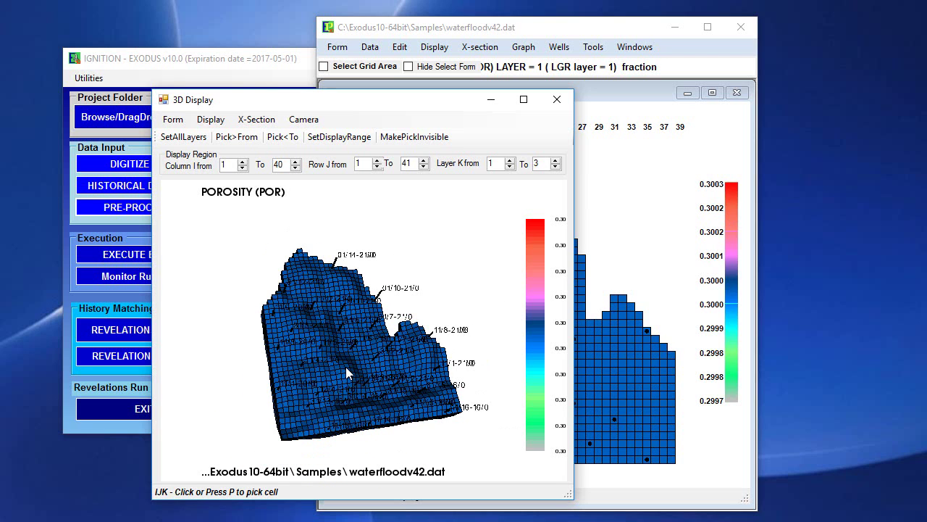
{"action": "scroll", "coordinate": [345, 366], "scroll_direction": "up", "scroll_amount": 1}
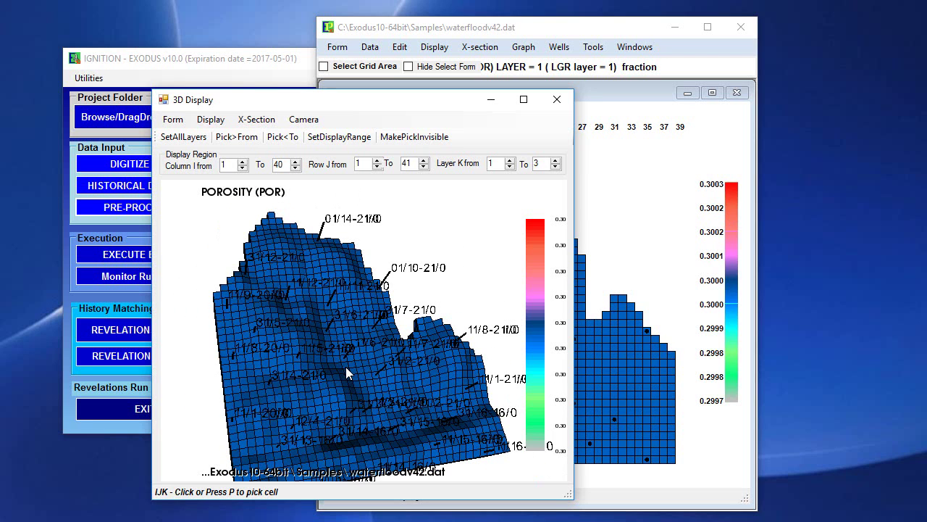
{"action": "scroll", "coordinate": [346, 366], "scroll_direction": "down", "scroll_amount": 1}
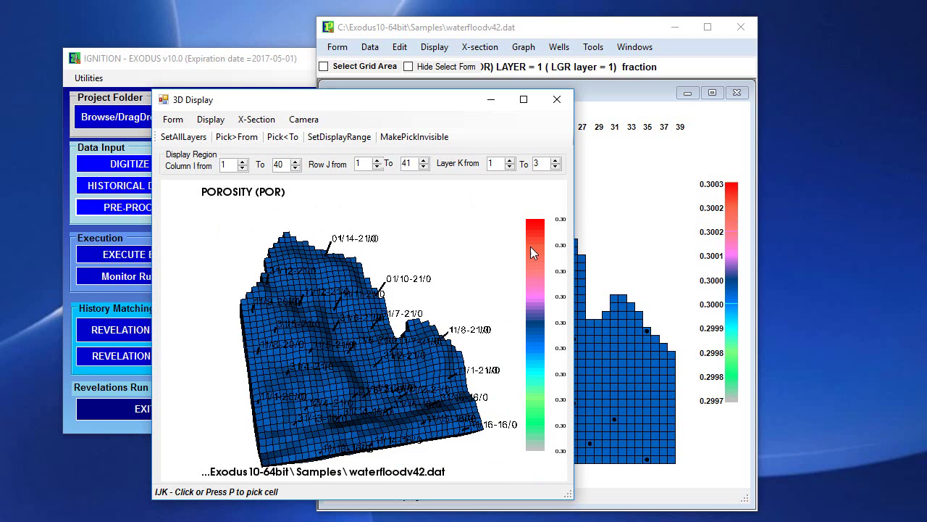
Widen and reposition the 3D Display window, and rotate and shift the porosity model inside it
{"action": "left_click_drag", "start_coordinate": [577, 259], "coordinate": [882, 297]}
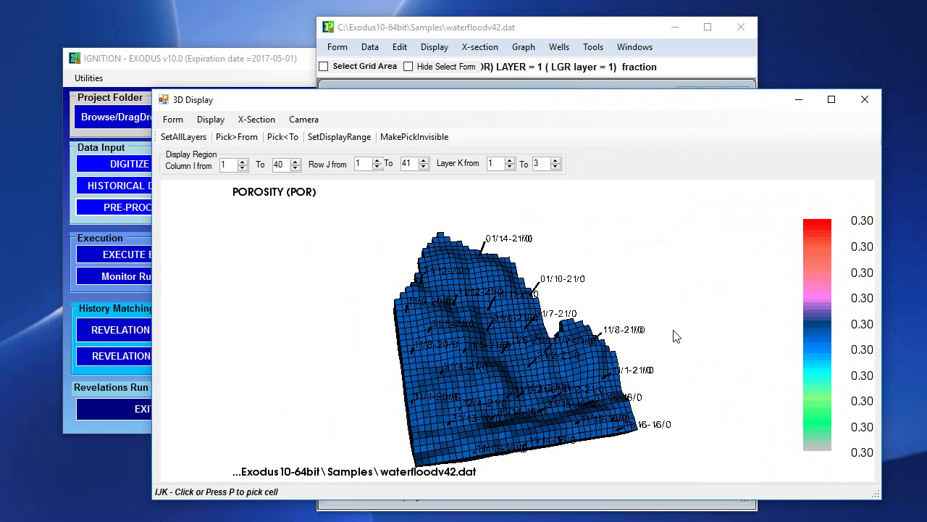
{"action": "left_click_drag", "start_coordinate": [551, 380], "coordinate": [540, 449]}
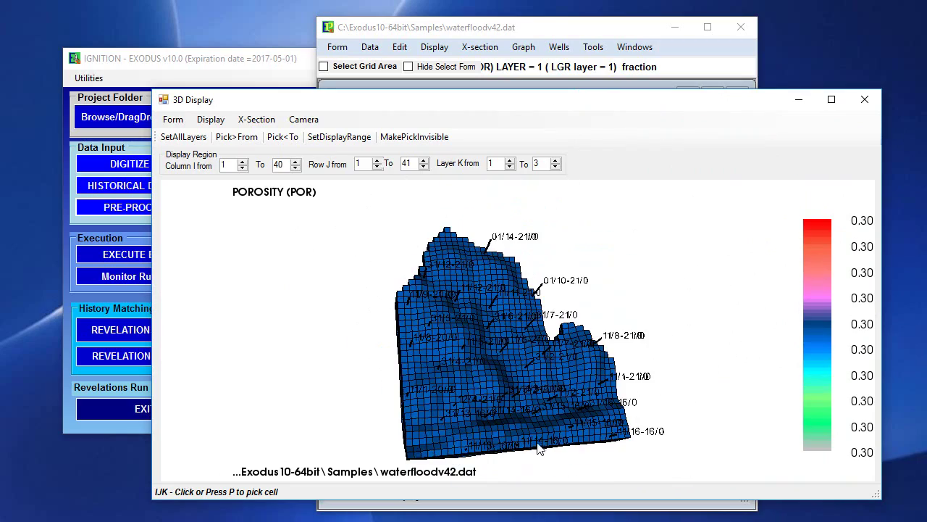
{"action": "middle_click_drag", "start_coordinate": [499, 401], "coordinate": [432, 369]}
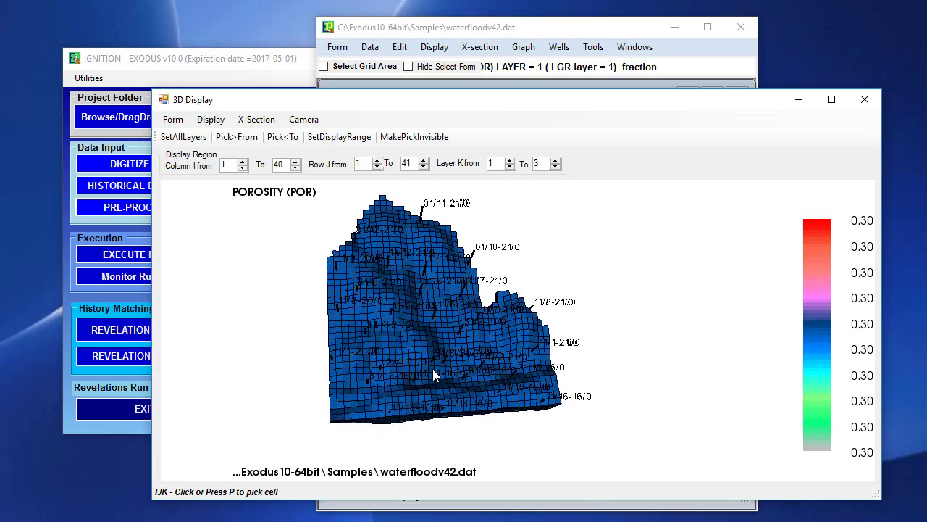
{"action": "left_click_drag", "start_coordinate": [433, 370], "coordinate": [375, 370]}
{"action": "left_click_drag", "start_coordinate": [488, 110], "coordinate": [430, 96]}
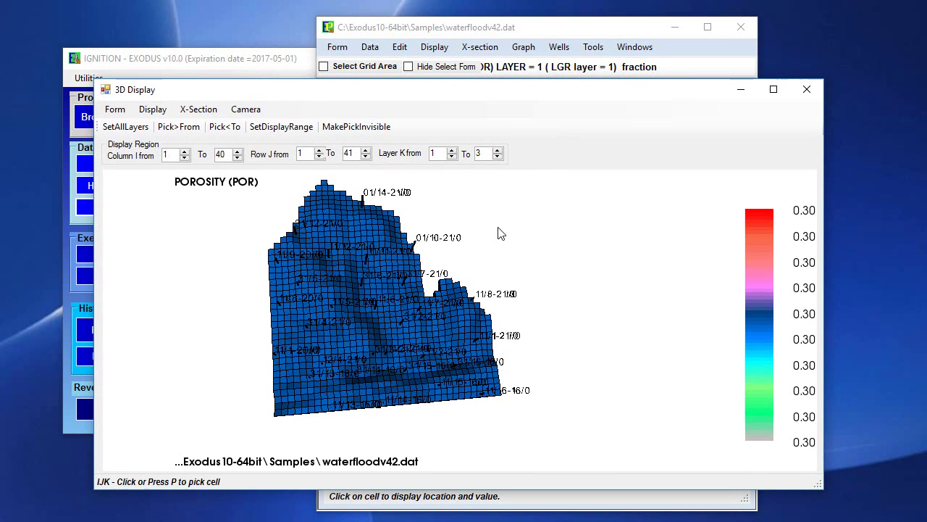
Pick a cell near well 31/4-21/0 on the 3D model to read its location and porosity
{"action": "scroll", "coordinate": [397, 300], "scroll_direction": "up", "scroll_amount": 4}
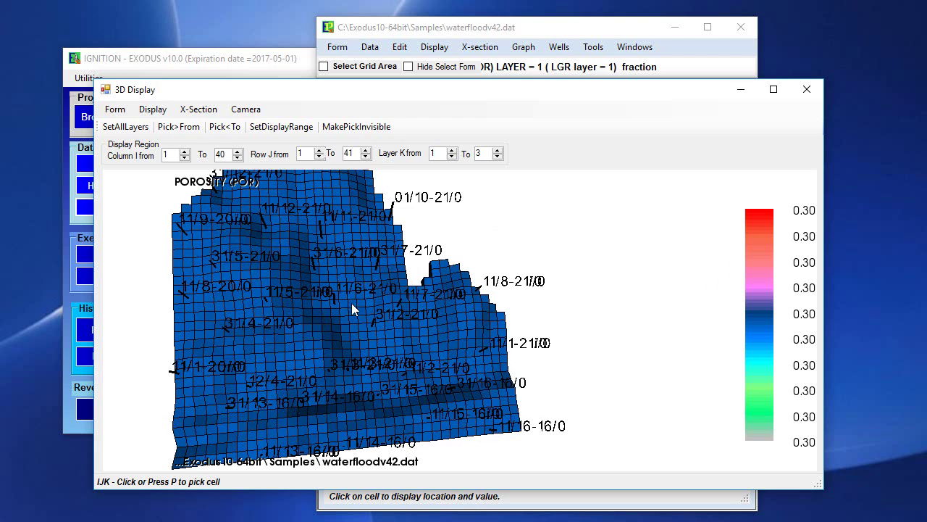
{"action": "left_click", "coordinate": [260, 315]}
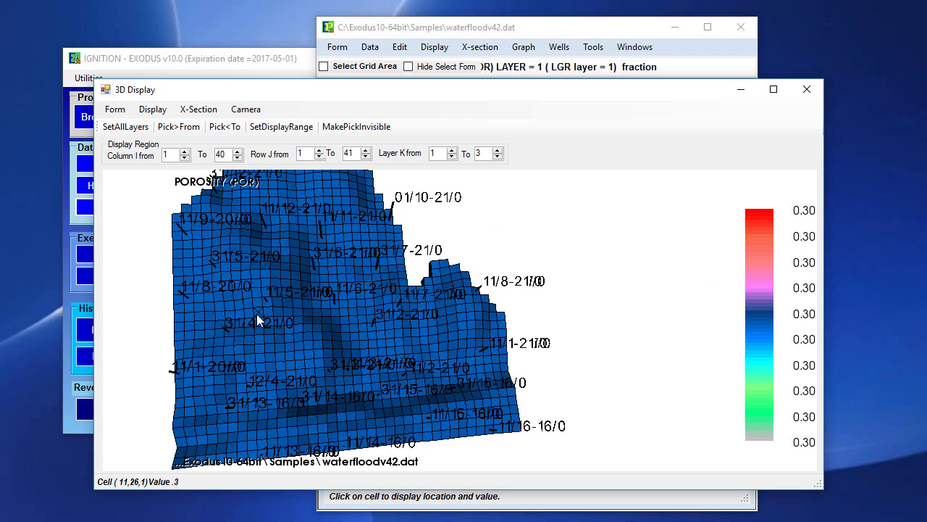
{"action": "scroll", "coordinate": [272, 309], "scroll_direction": "up", "scroll_amount": 1}
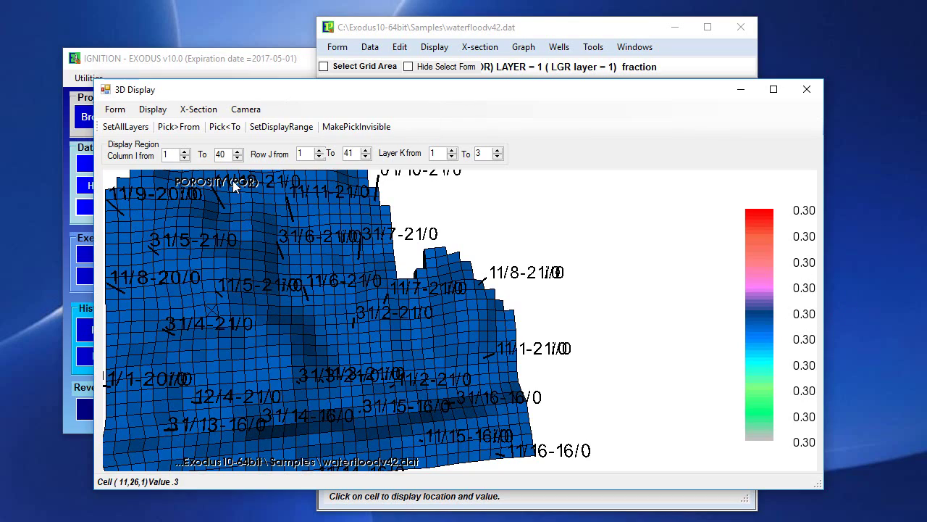
Hide upper layers of the tilted 3D model by raising the starting layer K, and restore it to 1
{"action": "scroll", "coordinate": [325, 310], "scroll_direction": "down", "scroll_amount": 5}
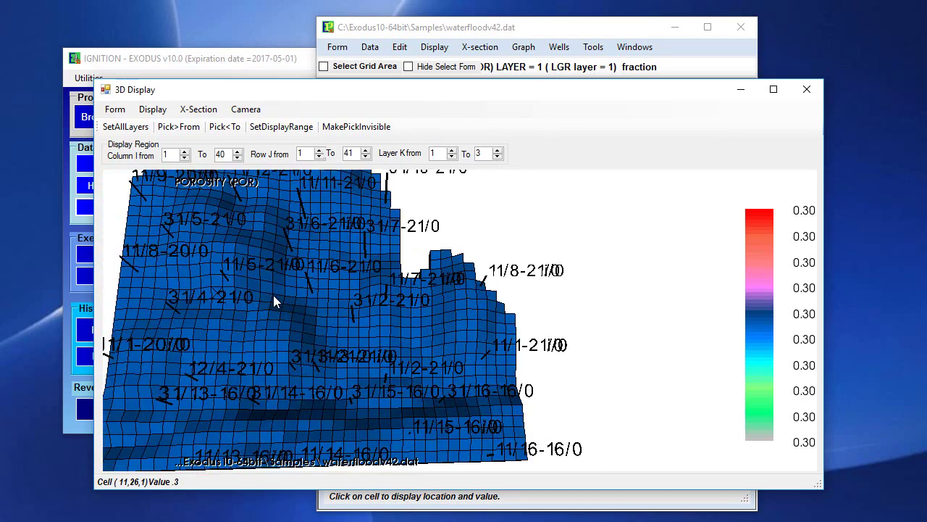
{"action": "left_click_drag", "start_coordinate": [349, 296], "coordinate": [322, 315]}
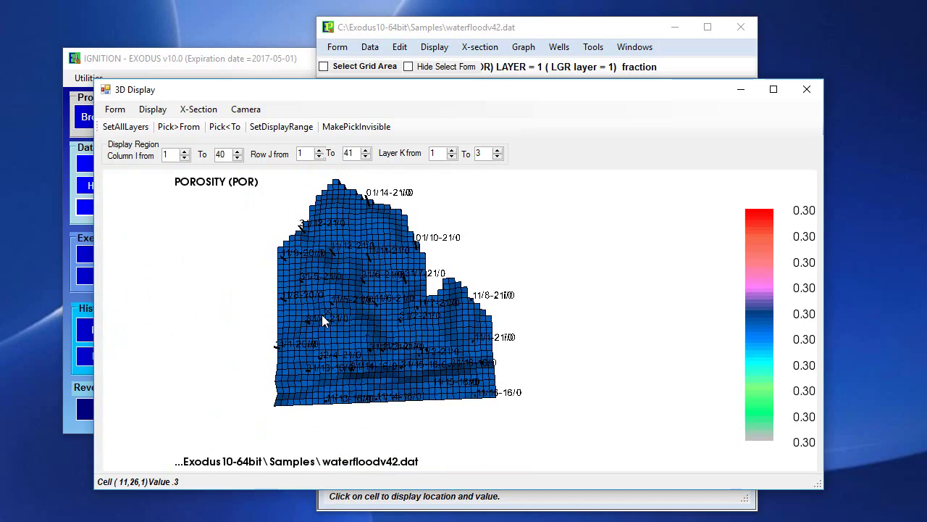
{"action": "left_click_drag", "start_coordinate": [390, 309], "coordinate": [405, 274]}
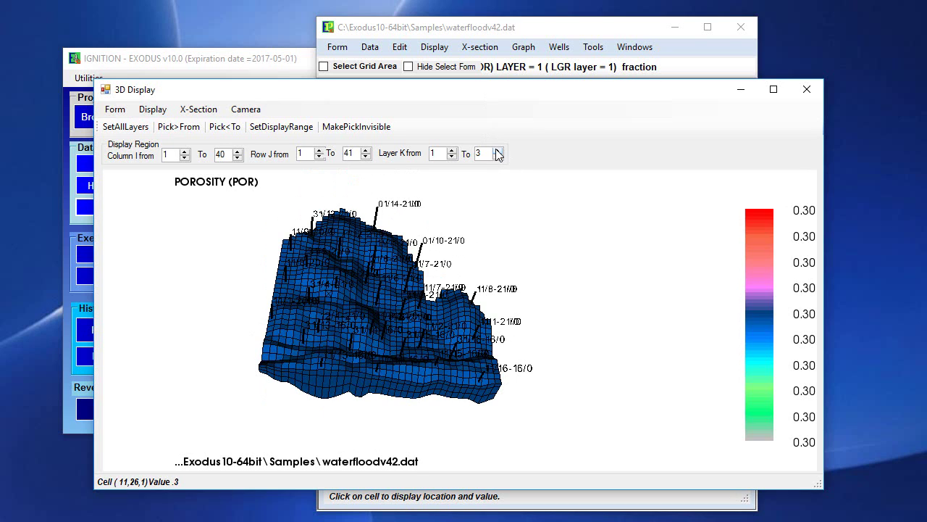
{"action": "left_click", "coordinate": [452, 150]}
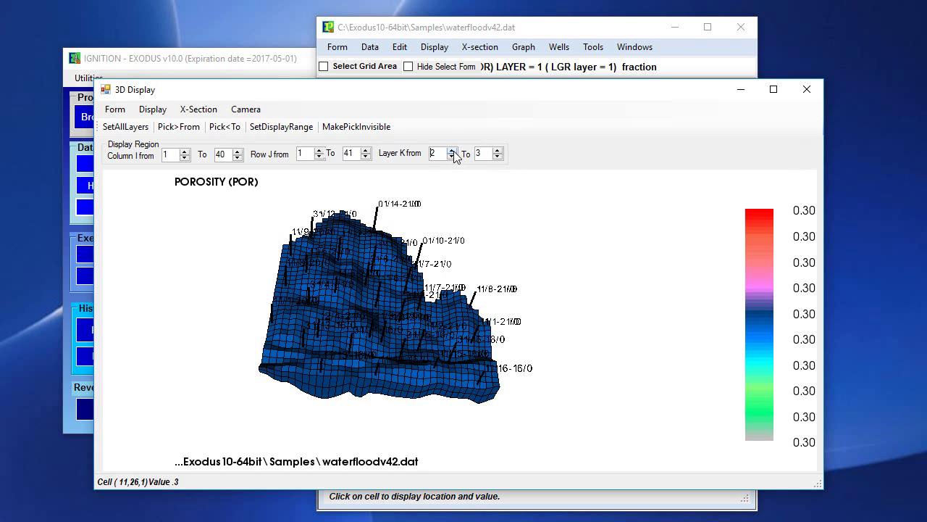
{"action": "left_click", "coordinate": [452, 150]}
{"action": "left_click", "coordinate": [453, 156]}
{"action": "left_click", "coordinate": [452, 156]}
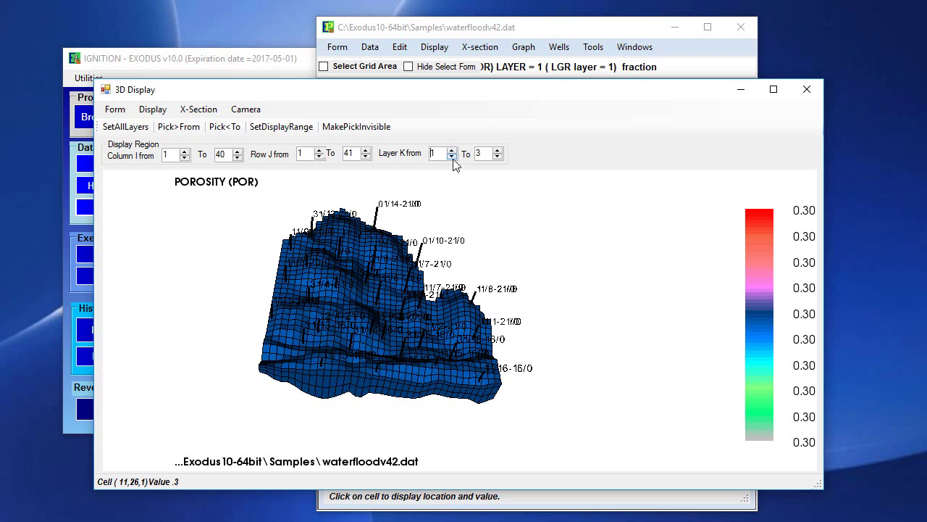
Set the display region's starting row J to 10 to cut away the first rows of the 3D model
{"action": "left_click", "coordinate": [319, 150]}
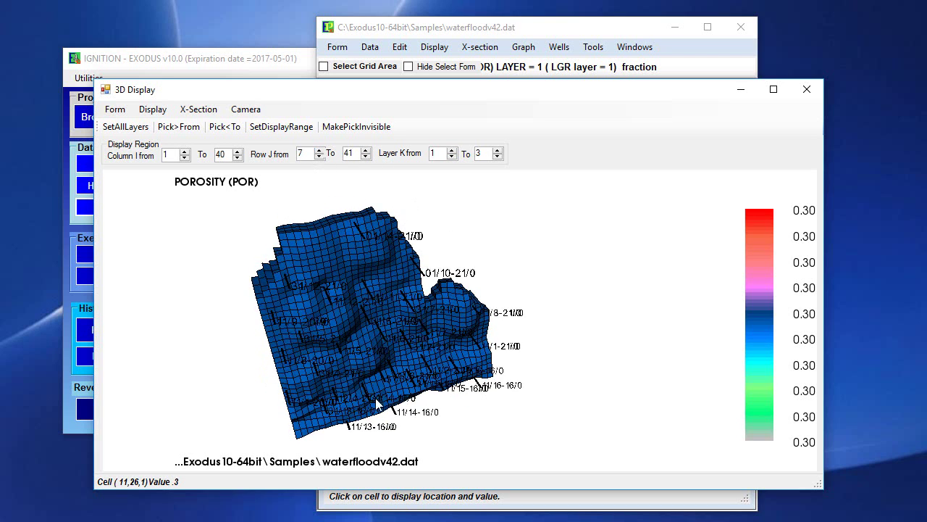
{"action": "left_click", "coordinate": [319, 150]}
{"action": "left_click", "coordinate": [319, 150]}
{"action": "left_click", "coordinate": [318, 150]}
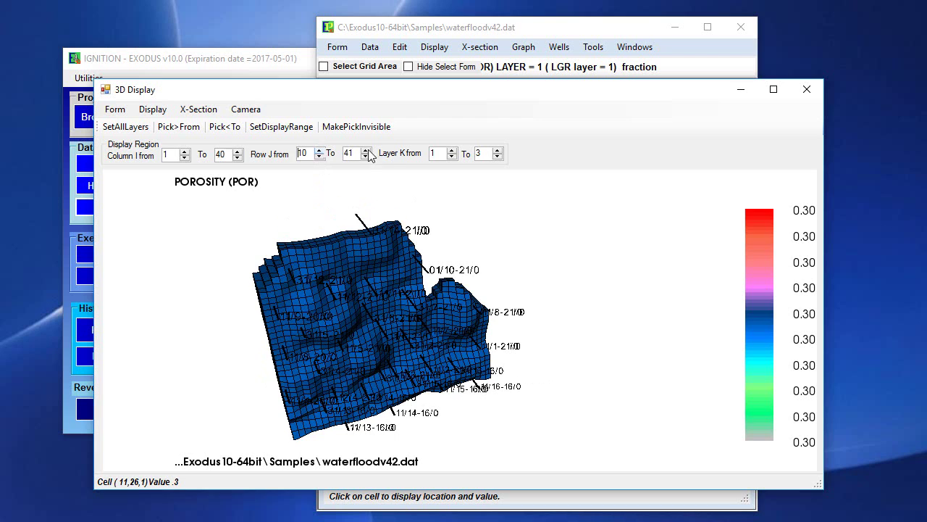
Set the display region's ending row J to 33 and rotate the model to view the trimmed side
{"action": "left_click", "coordinate": [366, 157]}
{"action": "left_click", "coordinate": [366, 156]}
{"action": "left_click", "coordinate": [365, 156]}
{"action": "left_click", "coordinate": [366, 156]}
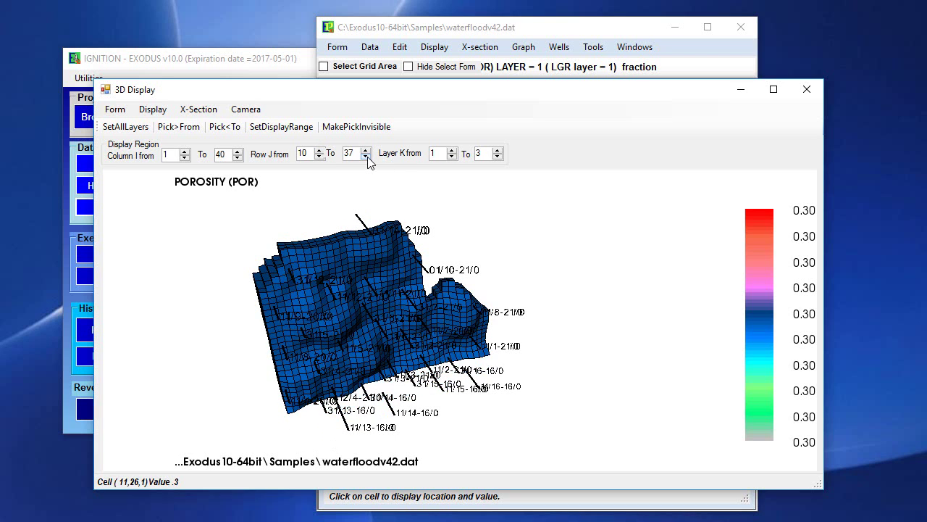
{"action": "left_click", "coordinate": [365, 156]}
{"action": "left_click", "coordinate": [366, 157]}
{"action": "left_click", "coordinate": [366, 156]}
{"action": "left_click", "coordinate": [366, 156]}
{"action": "left_click_drag", "start_coordinate": [364, 301], "coordinate": [183, 173]}
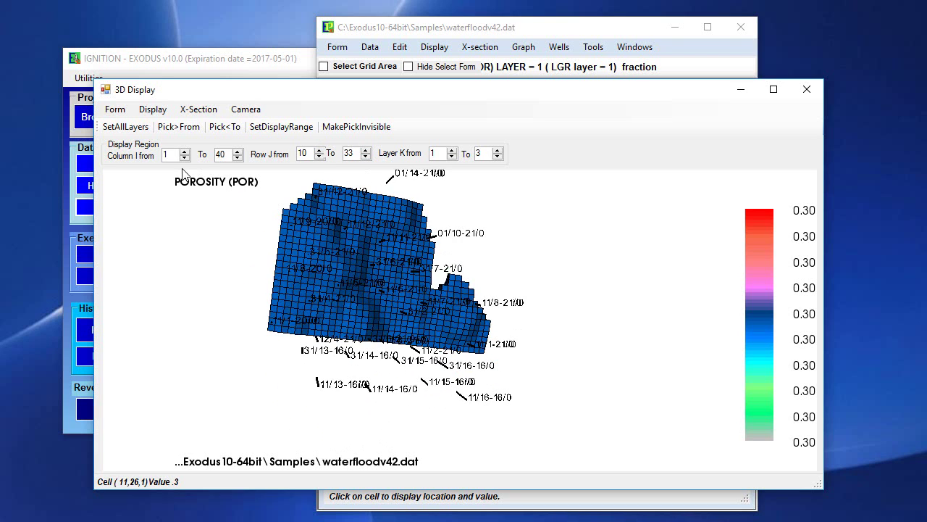
Set the display region's starting column I to 7 and rotate the trimmed model
{"action": "left_click", "coordinate": [185, 151]}
{"action": "left_click", "coordinate": [185, 151]}
{"action": "left_click", "coordinate": [185, 152]}
{"action": "left_click", "coordinate": [185, 152]}
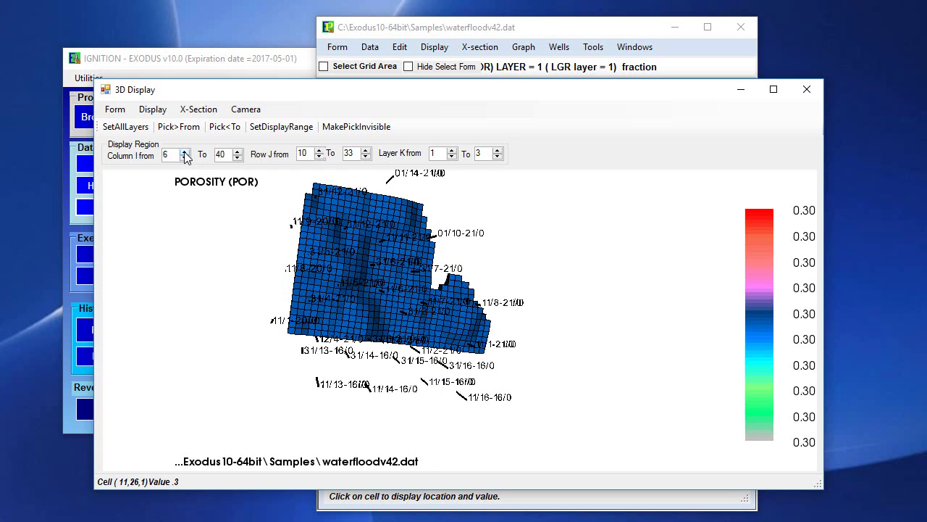
{"action": "left_click", "coordinate": [185, 152]}
{"action": "left_click_drag", "start_coordinate": [323, 243], "coordinate": [418, 306]}
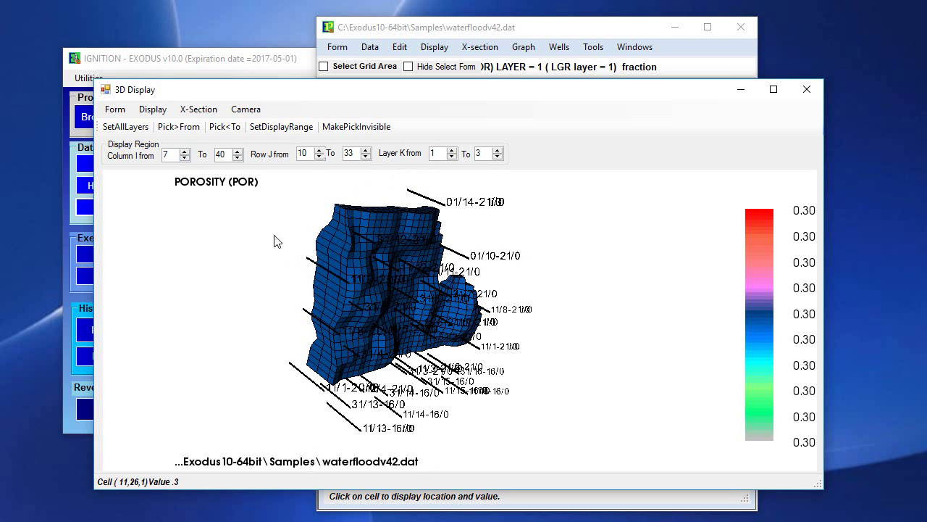
Reduce the display region's ending column I to 31 and rotate the model to inspect the cut
{"action": "left_click", "coordinate": [237, 157]}
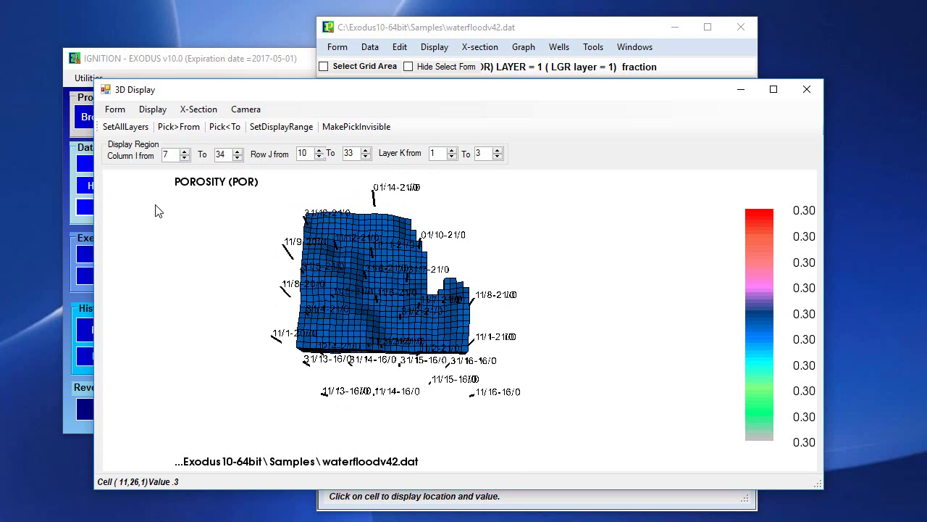
{"action": "left_click", "coordinate": [237, 157]}
{"action": "left_click", "coordinate": [237, 158]}
{"action": "left_click", "coordinate": [237, 158]}
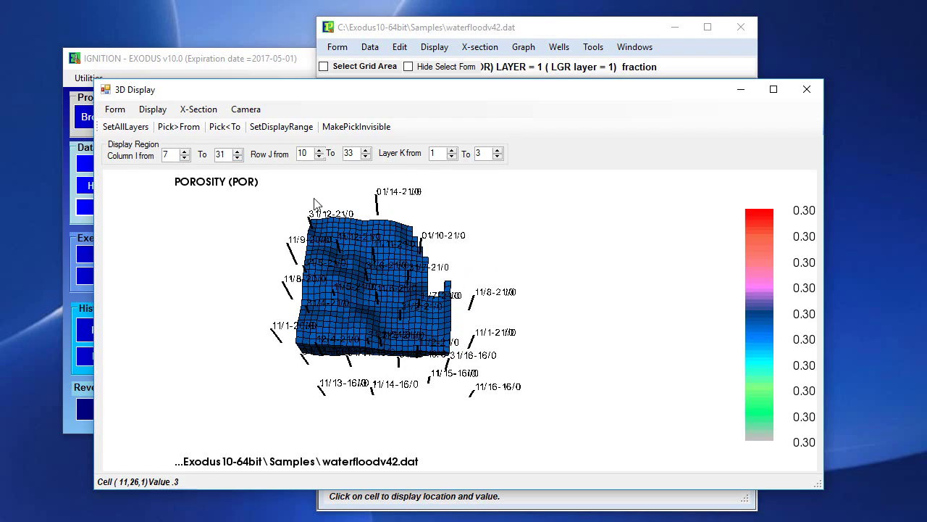
{"action": "left_click_drag", "start_coordinate": [316, 203], "coordinate": [406, 246]}
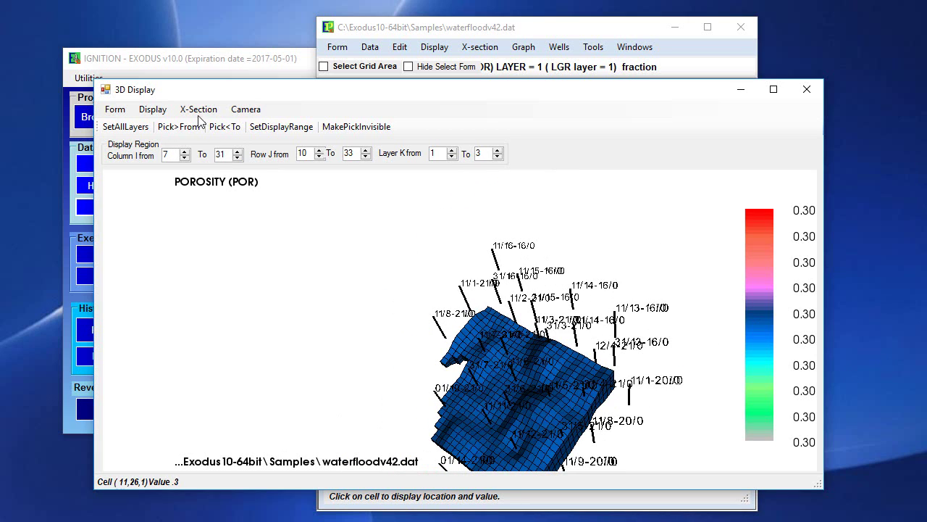
Restore the display range to the full model and rotate it
{"action": "left_click", "coordinate": [200, 110]}
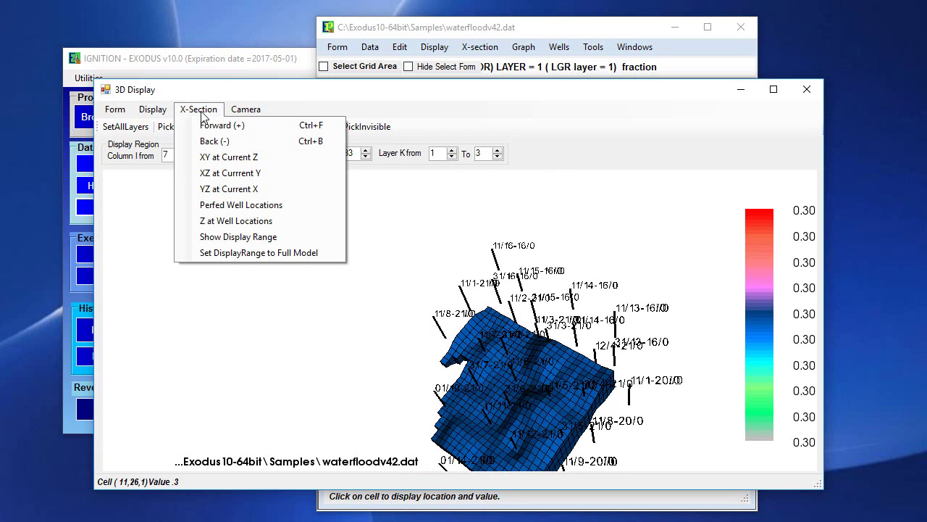
{"action": "left_click", "coordinate": [259, 253]}
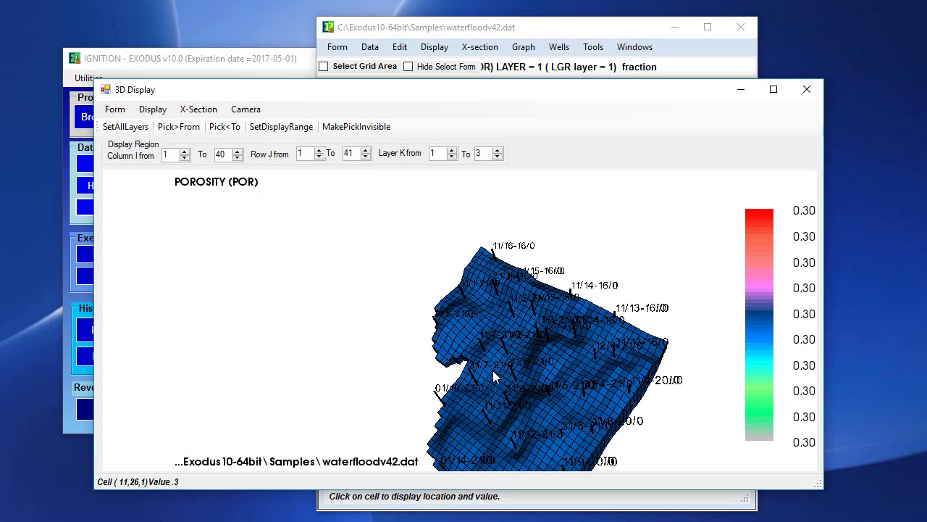
{"action": "left_click_drag", "start_coordinate": [521, 386], "coordinate": [262, 371]}
Reset the camera to its saved settings and adjust the view of the full porosity model
{"action": "left_click", "coordinate": [238, 113]}
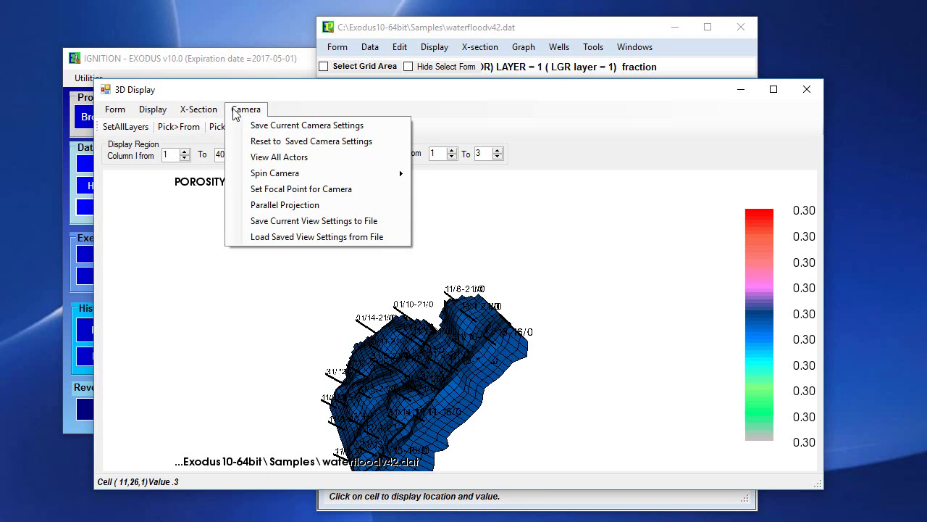
{"action": "left_click", "coordinate": [273, 142]}
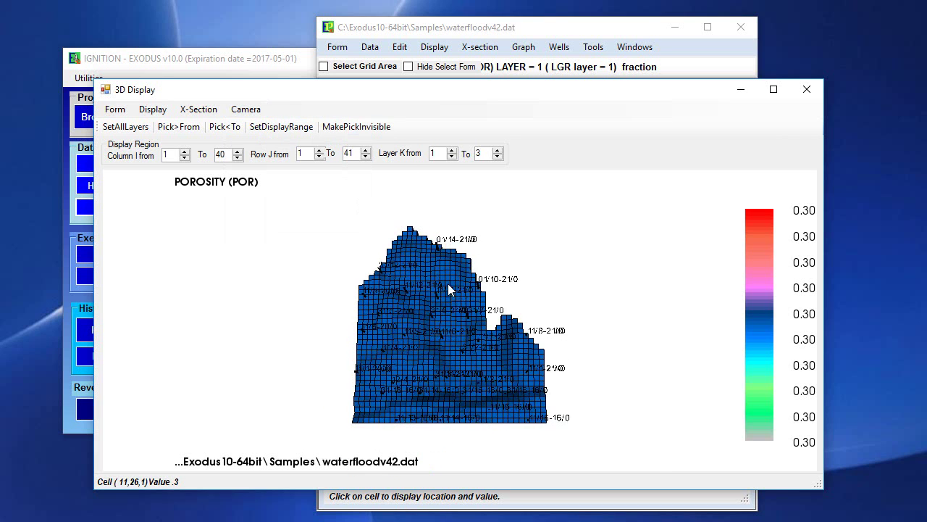
{"action": "left_click_drag", "start_coordinate": [449, 290], "coordinate": [368, 384]}
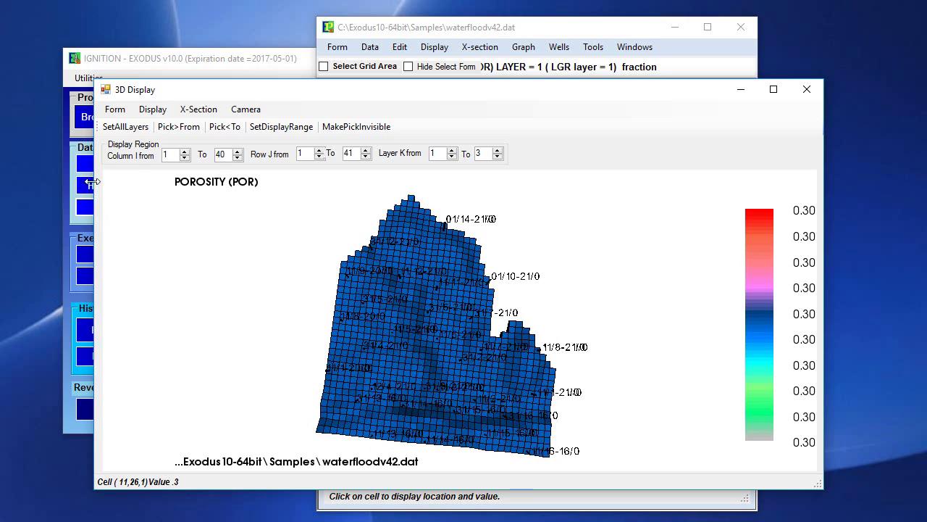
Show the XZ cross-section at the current Y and rotate it to a side view
{"action": "left_click", "coordinate": [202, 111]}
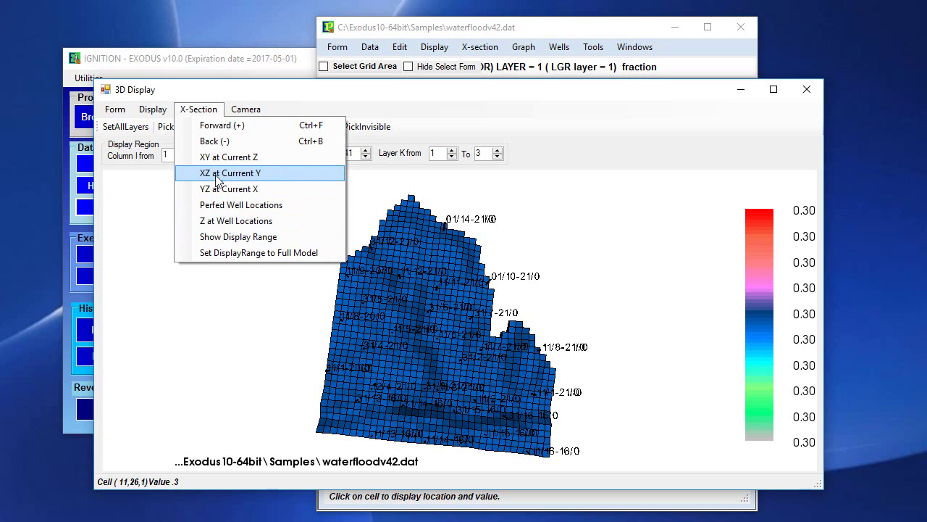
{"action": "left_click", "coordinate": [410, 331]}
{"action": "left_click", "coordinate": [199, 109]}
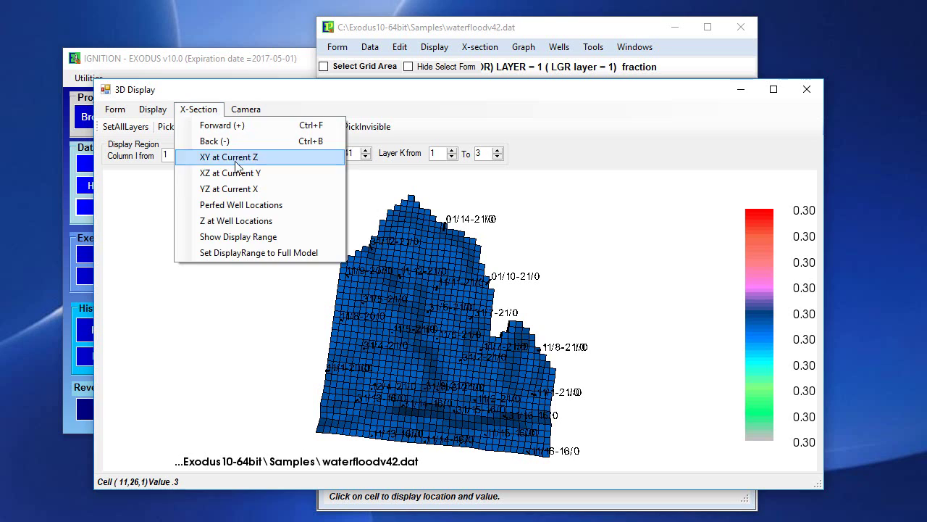
{"action": "left_click", "coordinate": [213, 174]}
{"action": "left_click_drag", "start_coordinate": [465, 374], "coordinate": [491, 247]}
Browse forward and backward through neighbouring row J cross-sections, stopping at row 29, and rotate the section slightly
{"action": "left_click", "coordinate": [316, 149]}
{"action": "left_click", "coordinate": [316, 150]}
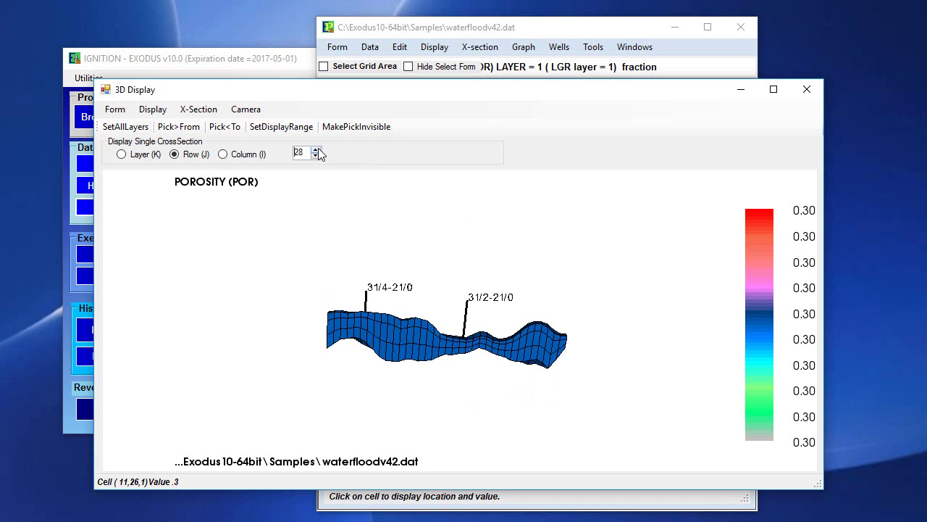
{"action": "left_click", "coordinate": [316, 149]}
{"action": "left_click", "coordinate": [315, 149]}
{"action": "left_click", "coordinate": [316, 149]}
{"action": "left_click", "coordinate": [316, 149]}
{"action": "left_click", "coordinate": [316, 149]}
{"action": "left_click", "coordinate": [315, 155]}
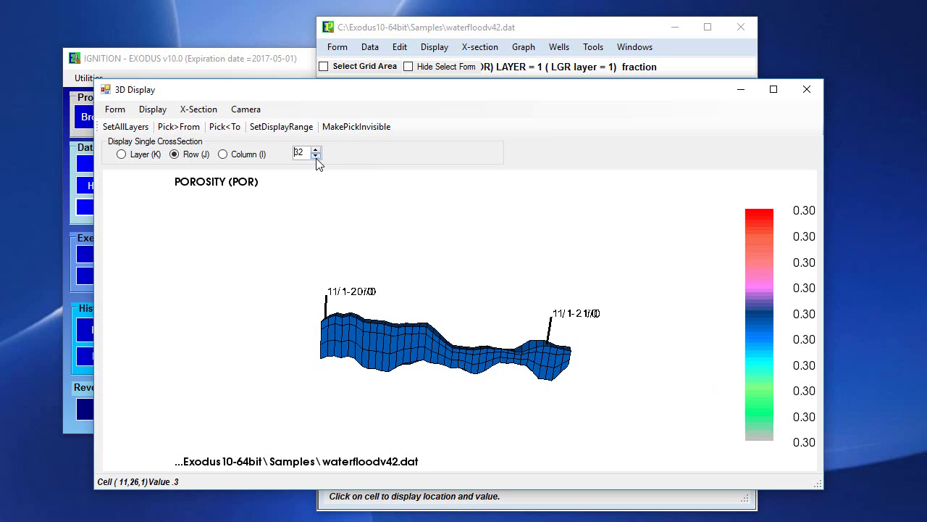
{"action": "left_click", "coordinate": [316, 155]}
{"action": "left_click", "coordinate": [316, 155]}
{"action": "left_click", "coordinate": [316, 155]}
{"action": "left_click", "coordinate": [316, 155]}
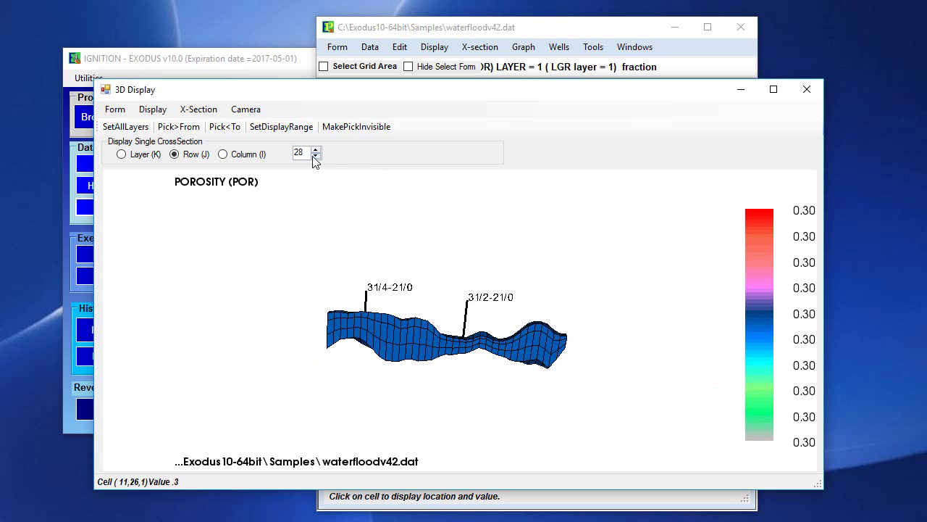
{"action": "left_click", "coordinate": [314, 156]}
{"action": "left_click", "coordinate": [314, 156]}
{"action": "left_click", "coordinate": [315, 150]}
{"action": "left_click", "coordinate": [314, 149]}
{"action": "left_click", "coordinate": [314, 149]}
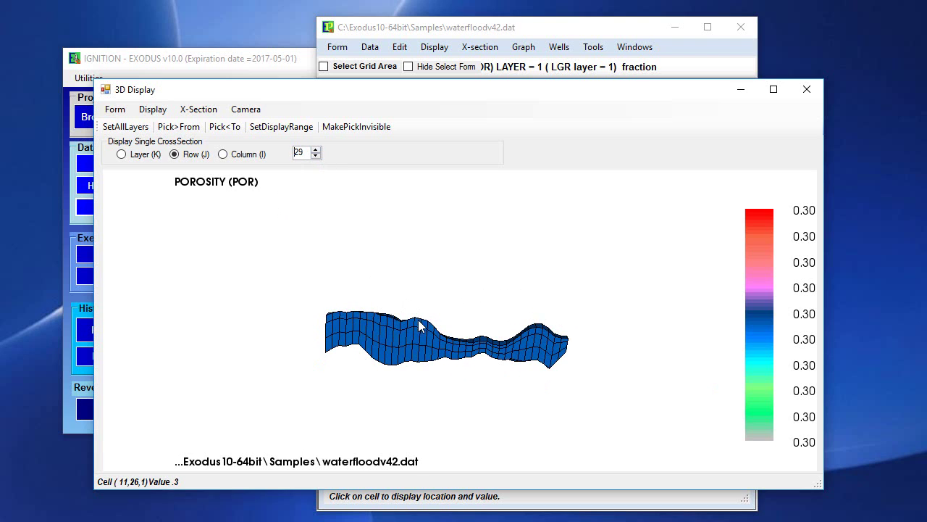
{"action": "left_click_drag", "start_coordinate": [419, 326], "coordinate": [467, 335]}
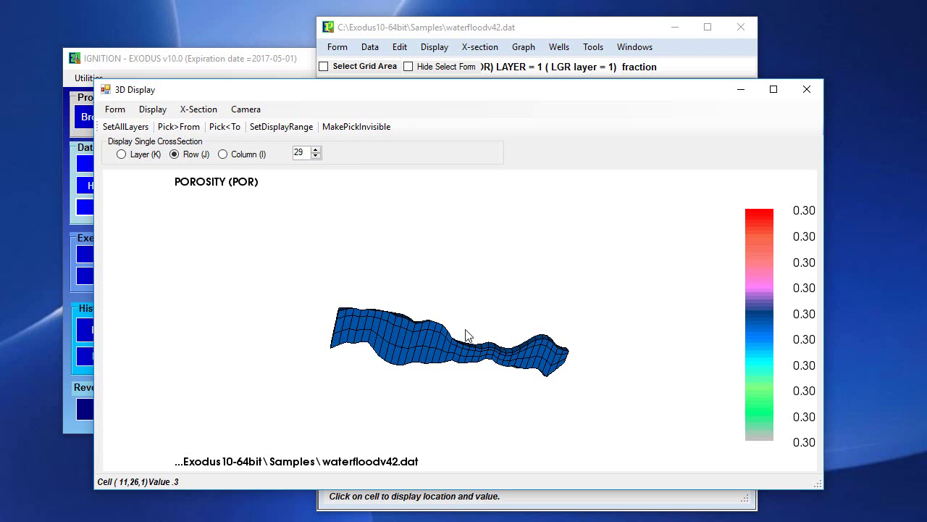
Show the YZ cross-section at the current X and rotate it
{"action": "left_click", "coordinate": [199, 109]}
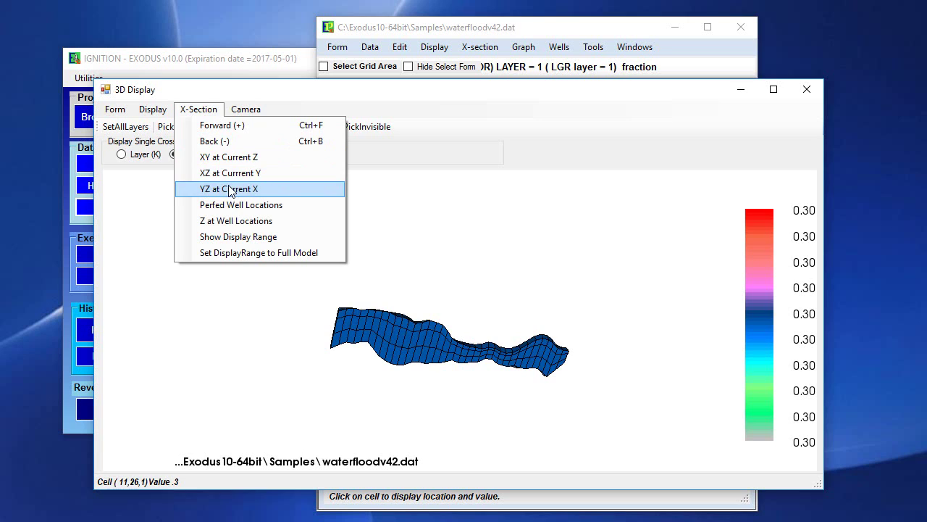
{"action": "left_click", "coordinate": [231, 189]}
{"action": "left_click_drag", "start_coordinate": [397, 370], "coordinate": [284, 346]}
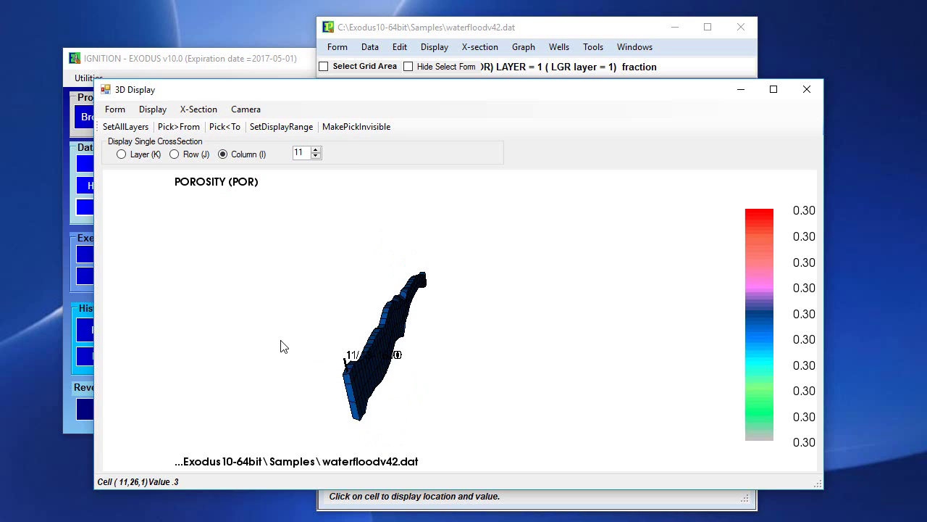
Browse through the following column I cross-sections, stop at column 16, and rotate the section to a side view
{"action": "left_click", "coordinate": [315, 149]}
{"action": "left_click", "coordinate": [316, 149]}
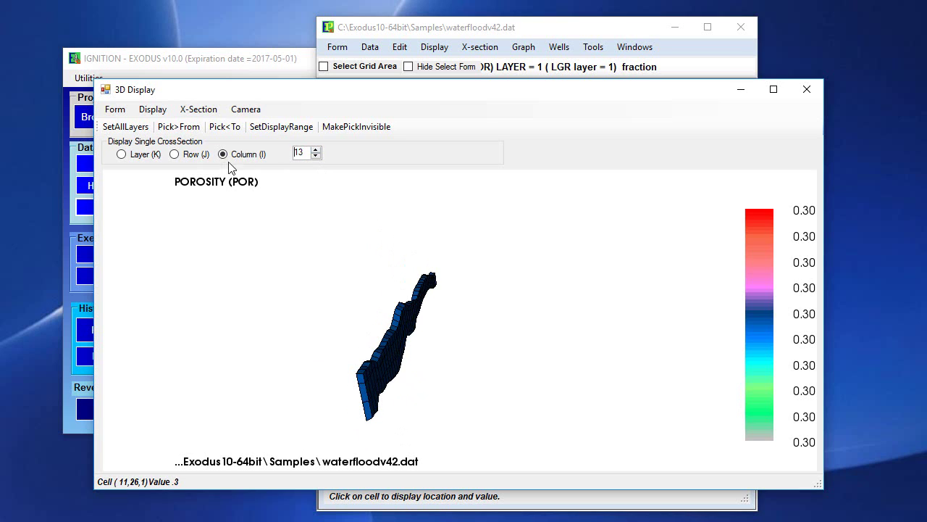
{"action": "left_click", "coordinate": [316, 150]}
{"action": "left_click", "coordinate": [316, 150]}
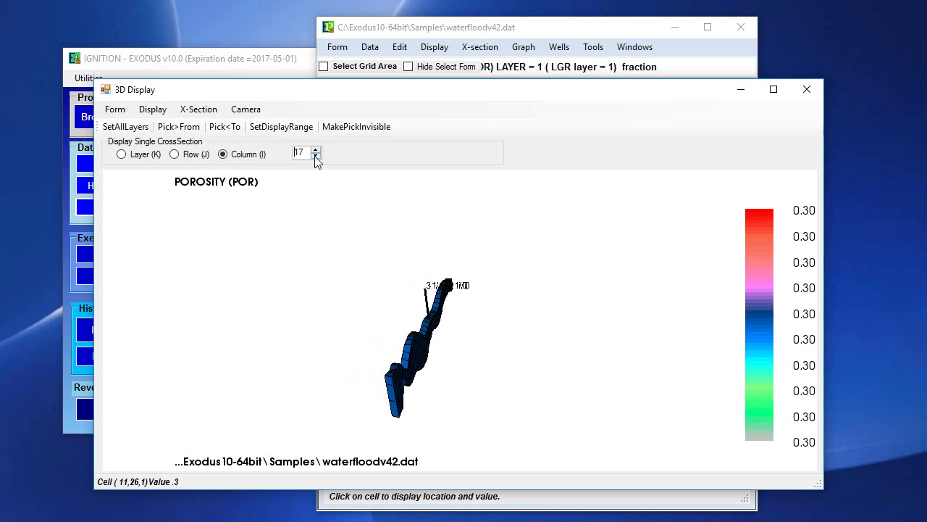
{"action": "left_click", "coordinate": [316, 150]}
{"action": "left_click_drag", "start_coordinate": [481, 394], "coordinate": [679, 385]}
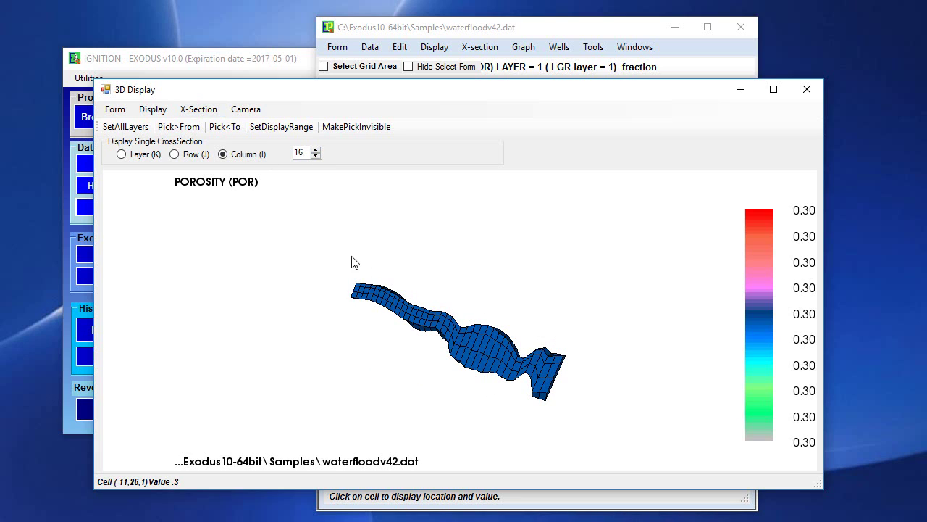
Show the XY cross-section at the current Z and rotate it to see the layer's surface
{"action": "left_click", "coordinate": [198, 109]}
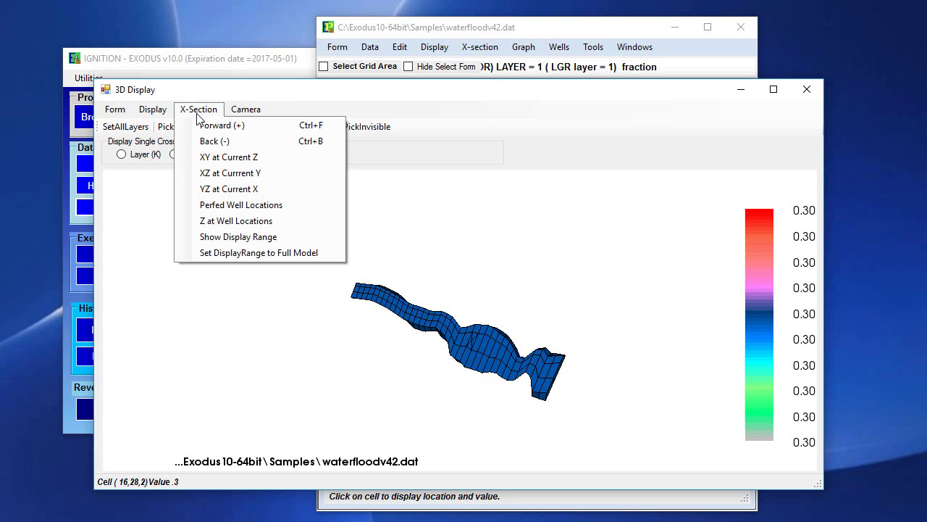
{"action": "left_click", "coordinate": [228, 157]}
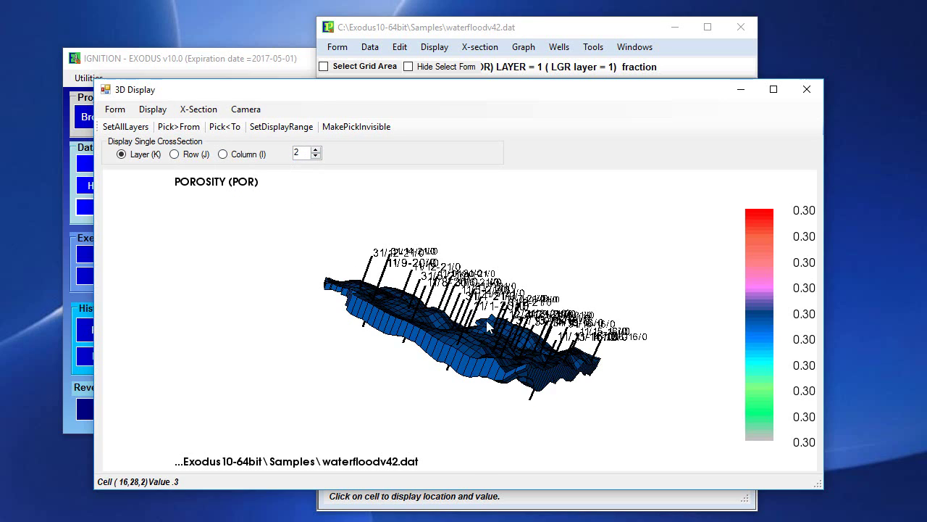
{"action": "left_click_drag", "start_coordinate": [487, 321], "coordinate": [286, 185]}
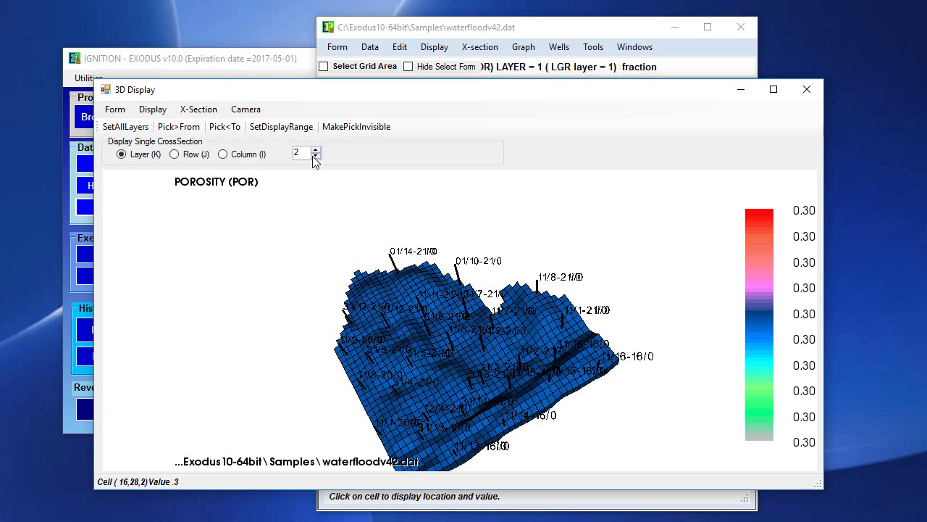
Switch the layer K cross-section to layer 1, advance through the deeper layers, and rotate the displayed layer
{"action": "left_click", "coordinate": [316, 157]}
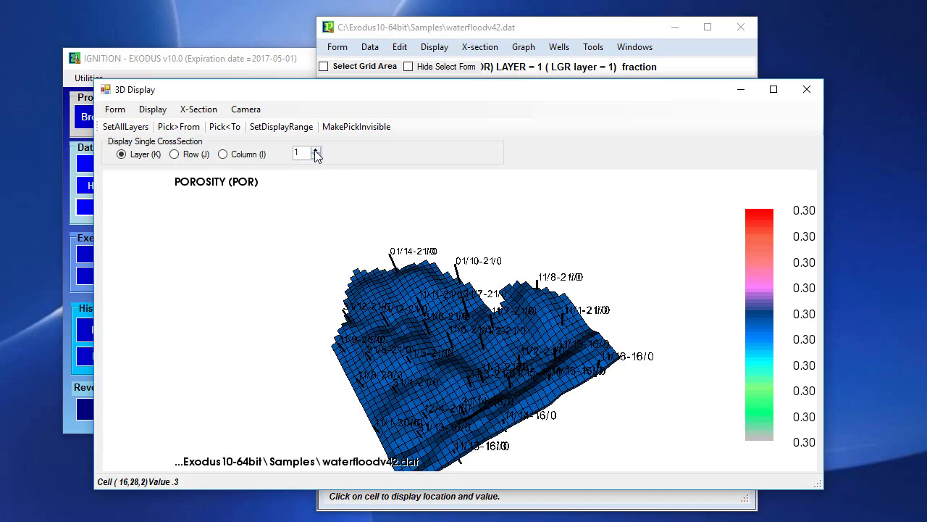
{"action": "left_click", "coordinate": [316, 149]}
{"action": "left_click", "coordinate": [316, 149]}
{"action": "left_click_drag", "start_coordinate": [471, 351], "coordinate": [276, 319]}
Restore the display range to the full model, and show only the perforated well locations
{"action": "left_click", "coordinate": [199, 110]}
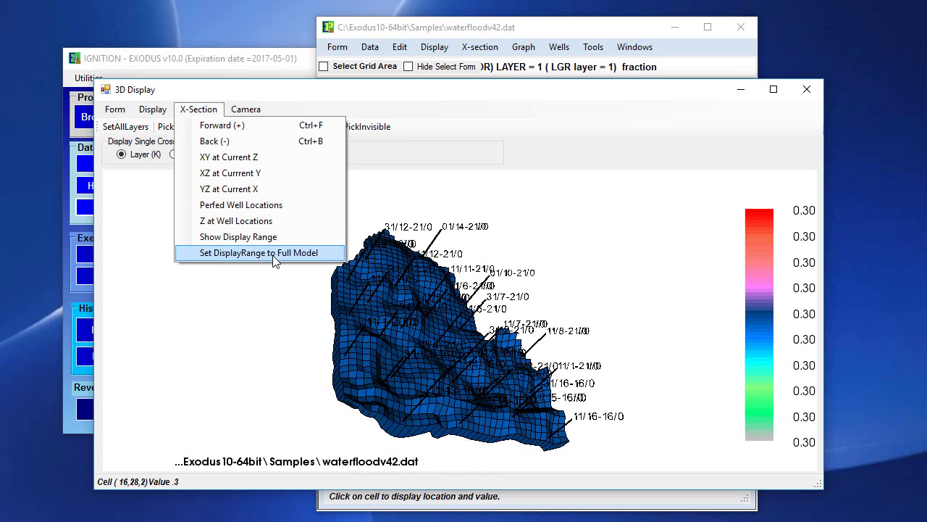
{"action": "left_click", "coordinate": [276, 253]}
{"action": "left_click", "coordinate": [187, 112]}
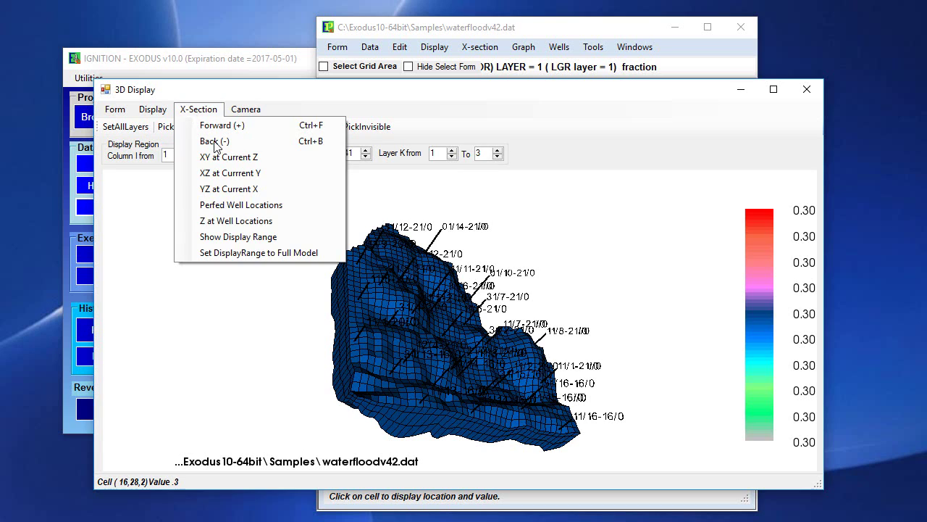
{"action": "left_click", "coordinate": [259, 206]}
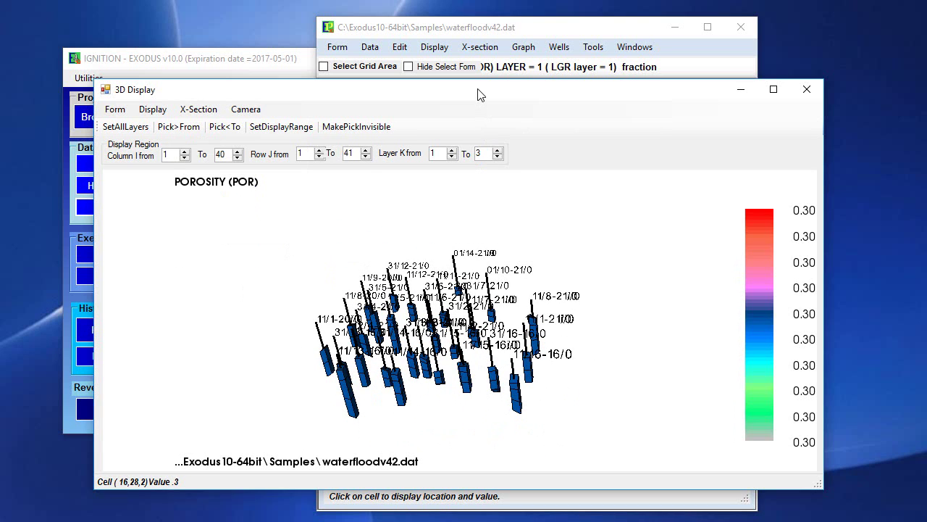
Enlarge the 3D Display window upward and show the Z columns at the well locations
{"action": "left_click_drag", "start_coordinate": [479, 81], "coordinate": [467, 0]}
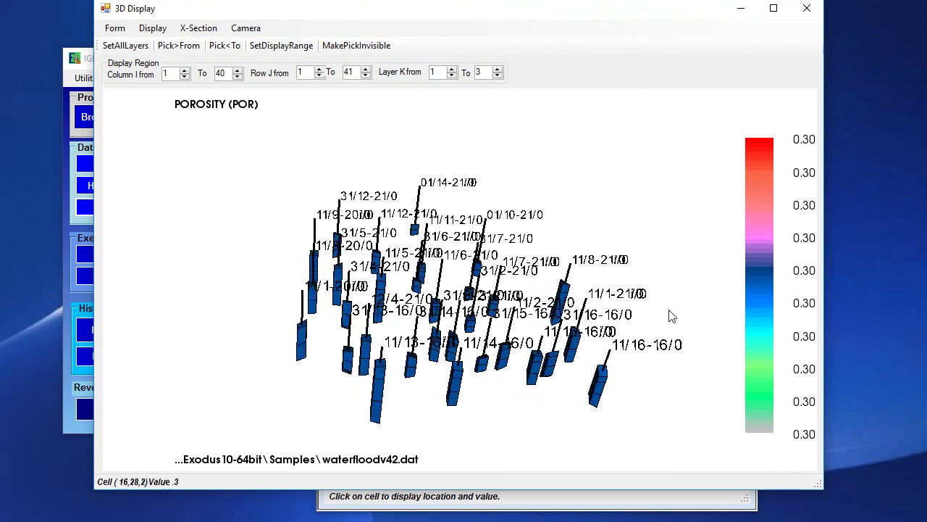
{"action": "left_click", "coordinate": [206, 30]}
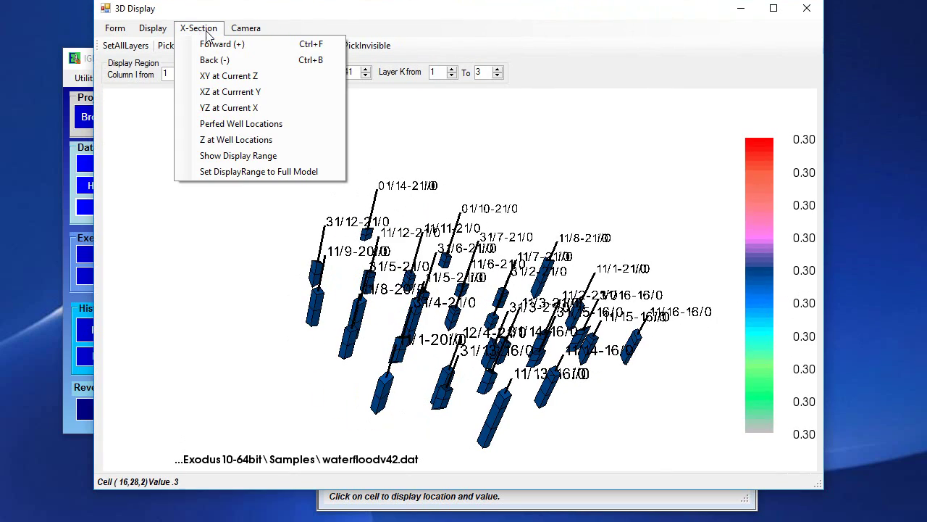
{"action": "left_click", "coordinate": [240, 143]}
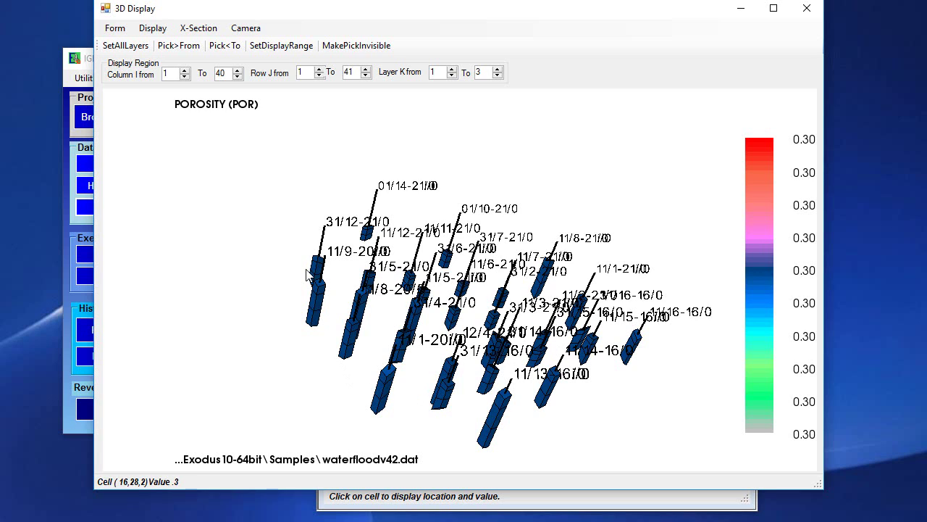
Restore the display range to the full model, and rotate and pan the complete porosity grid
{"action": "left_click", "coordinate": [210, 29]}
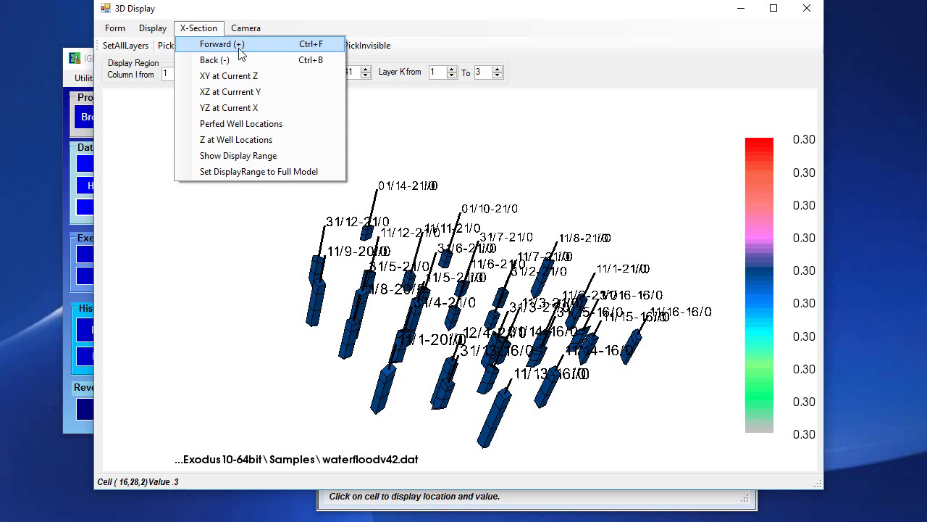
{"action": "left_click", "coordinate": [289, 172]}
{"action": "left_click_drag", "start_coordinate": [440, 369], "coordinate": [370, 420]}
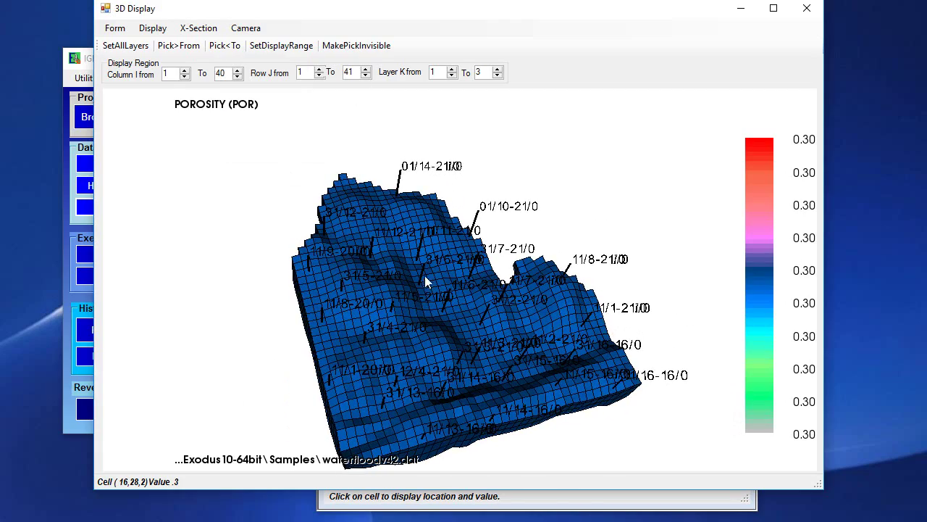
{"action": "left_click_drag", "start_coordinate": [420, 277], "coordinate": [329, 186]}
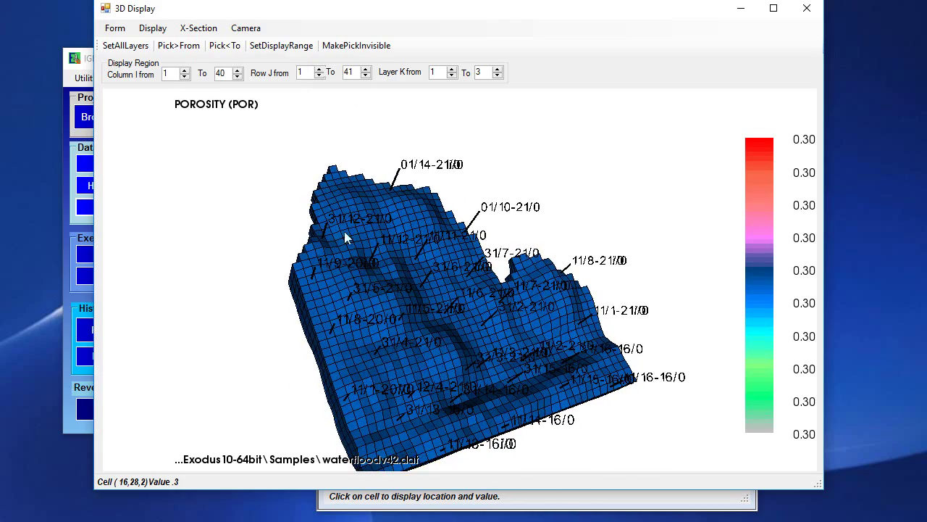
{"action": "left_click_drag", "start_coordinate": [397, 278], "coordinate": [378, 257]}
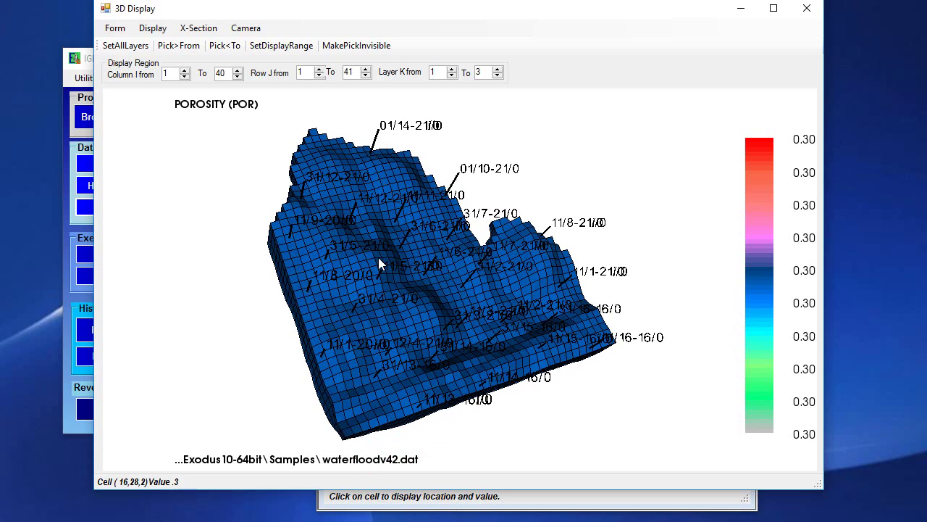
{"action": "middle_click_drag", "start_coordinate": [389, 284], "coordinate": [383, 281]}
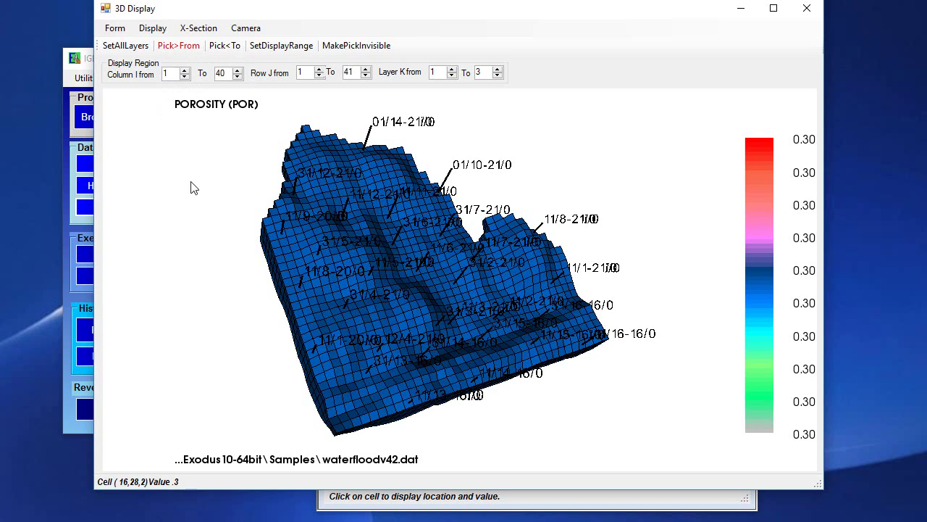
Make the block between cells (7,25,1) and (16,33,1) invisible through all layers
{"action": "left_click", "coordinate": [326, 292]}
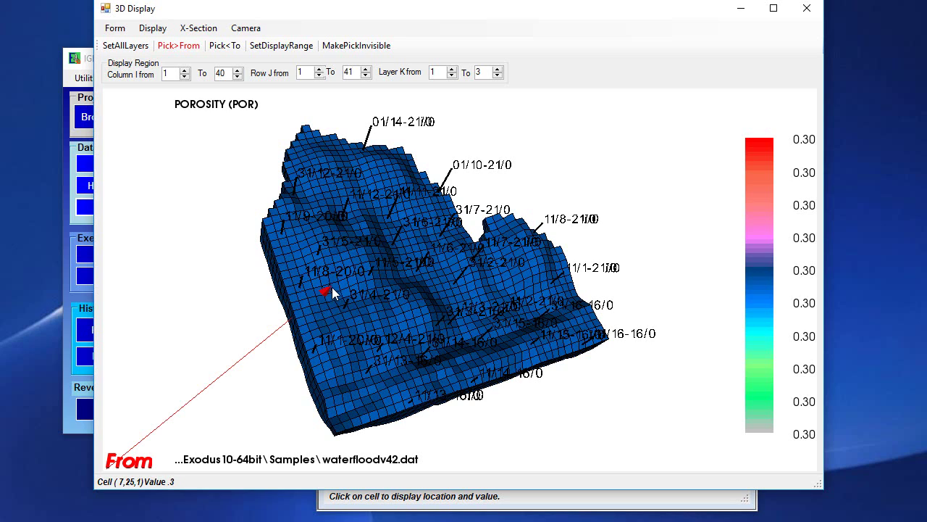
{"action": "left_click", "coordinate": [138, 48]}
{"action": "left_click", "coordinate": [230, 47]}
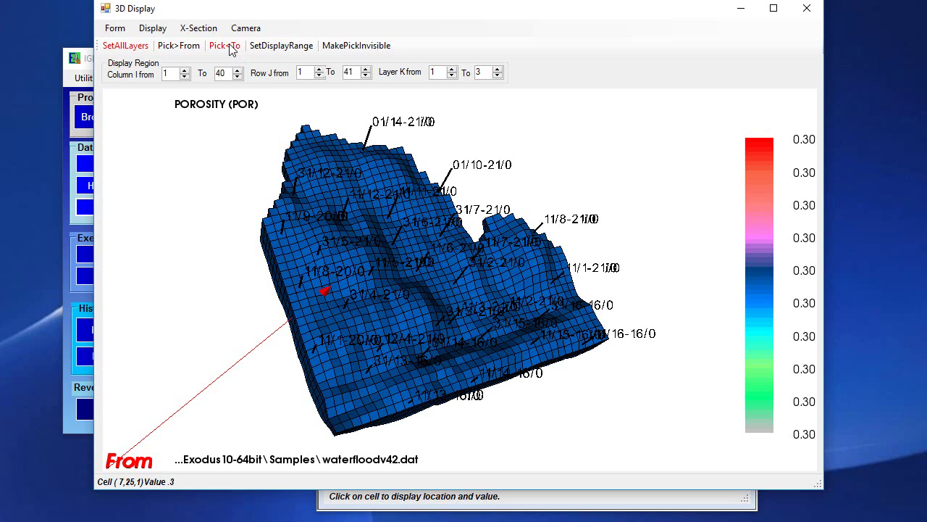
{"action": "left_click", "coordinate": [423, 331]}
{"action": "mouse_move", "coordinate": [430, 330]}
{"action": "left_mouse_down"}
{"action": "mouse_move", "coordinate": [358, 396]}
{"action": "mouse_move", "coordinate": [308, 423]}
{"action": "mouse_move", "coordinate": [416, 208]}
{"action": "mouse_move", "coordinate": [378, 256]}
{"action": "left_mouse_up"}
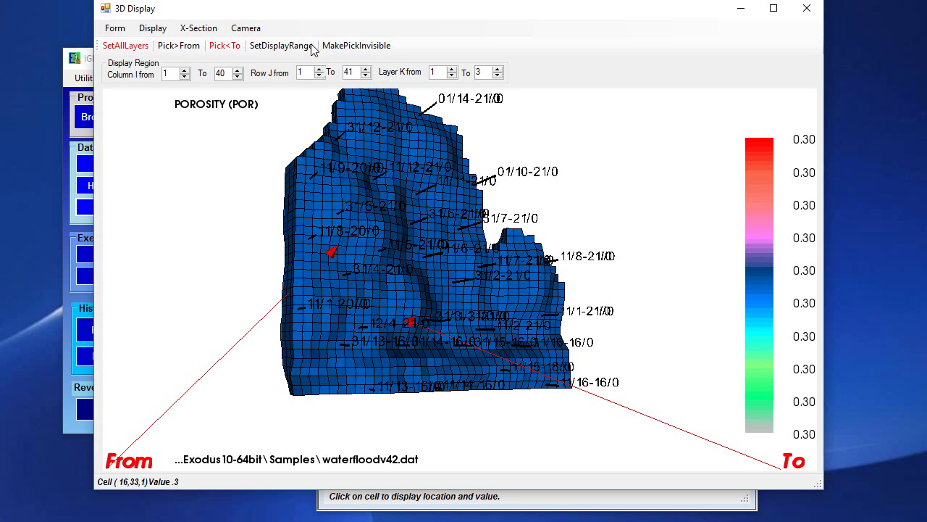
{"action": "left_click", "coordinate": [369, 47]}
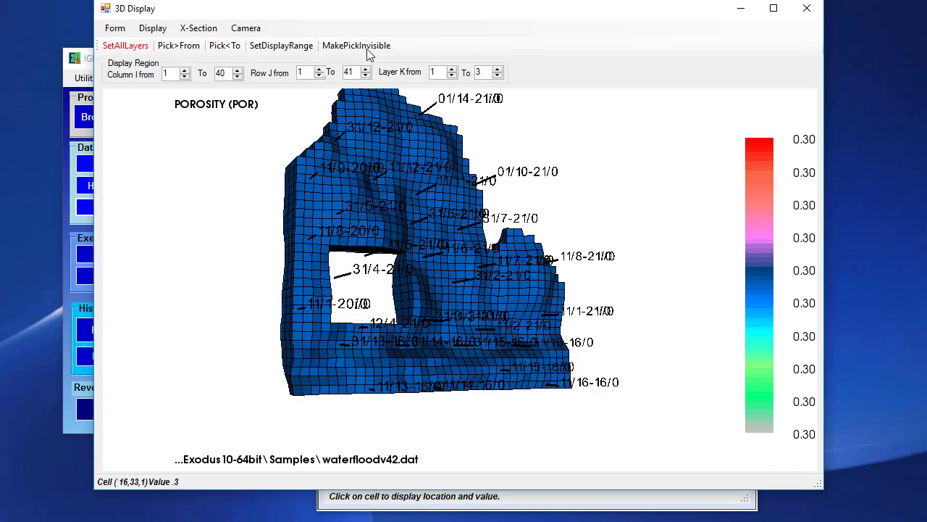
Display only the invisible cells and rotate the isolated block to inspect it
{"action": "left_click_drag", "start_coordinate": [425, 288], "coordinate": [637, 310]}
{"action": "scroll", "coordinate": [394, 290], "scroll_direction": "up", "scroll_amount": 3}
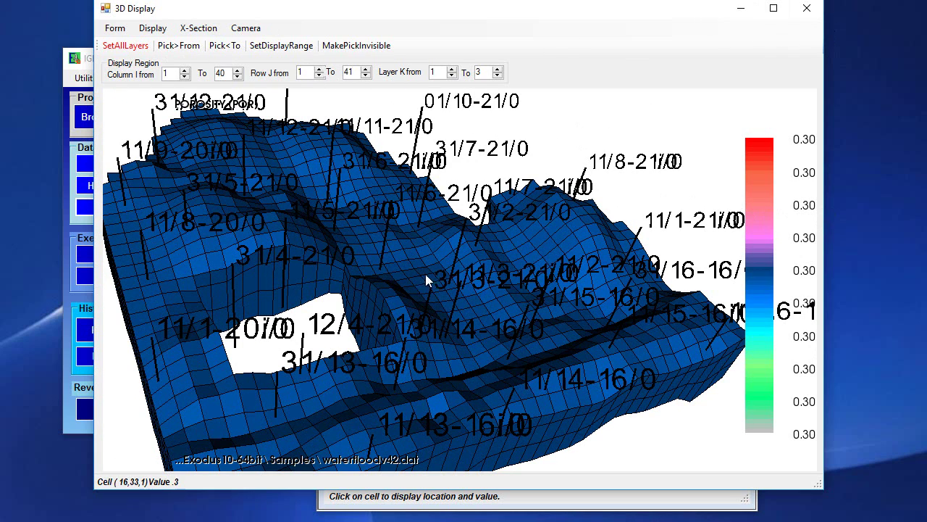
{"action": "left_click_drag", "start_coordinate": [426, 274], "coordinate": [463, 194]}
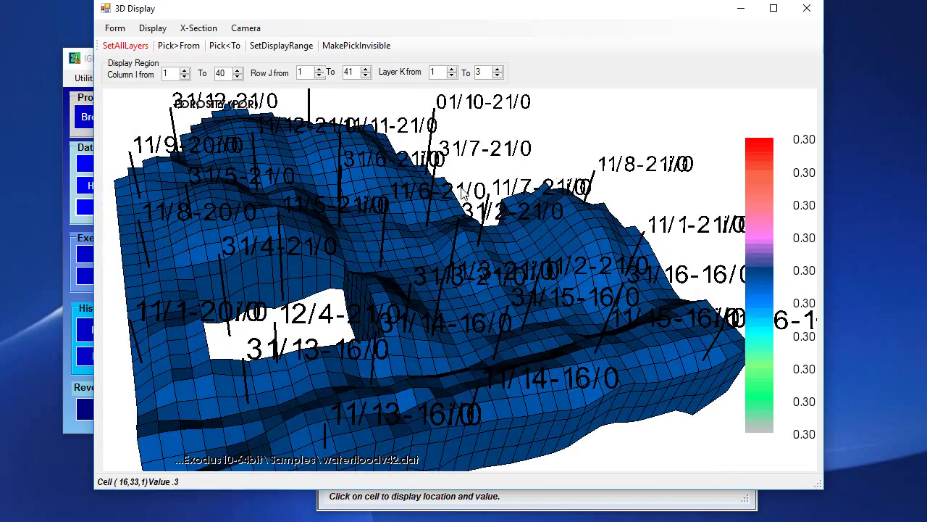
{"action": "left_click_drag", "start_coordinate": [232, 127], "coordinate": [276, 167]}
{"action": "left_click", "coordinate": [154, 29]}
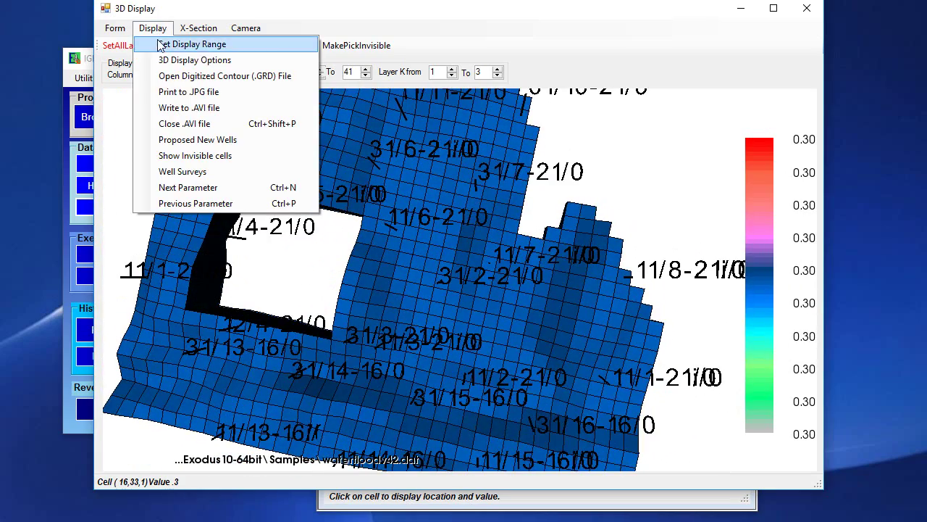
{"action": "left_click", "coordinate": [229, 156]}
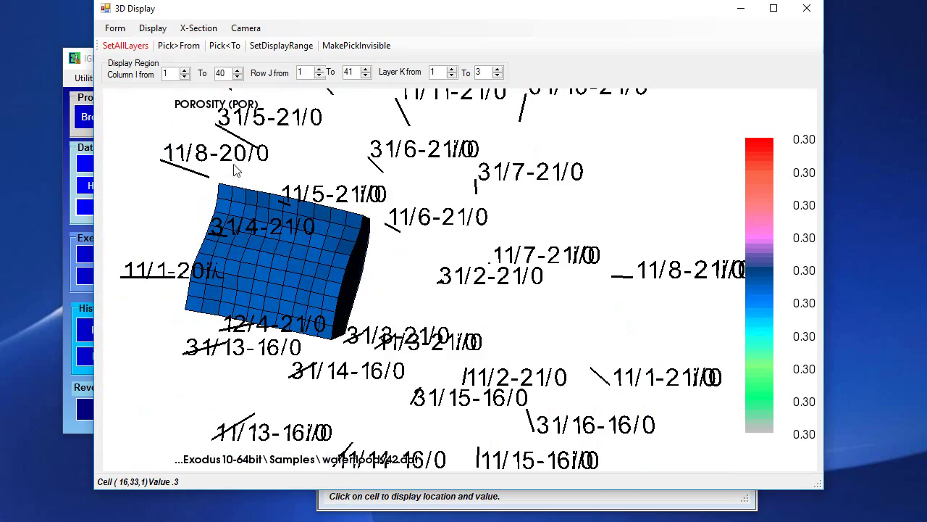
{"action": "left_click_drag", "start_coordinate": [236, 170], "coordinate": [283, 319]}
Turn off the display of invisible cells and rotate the model to examine the opening through its layers
{"action": "left_click", "coordinate": [146, 28]}
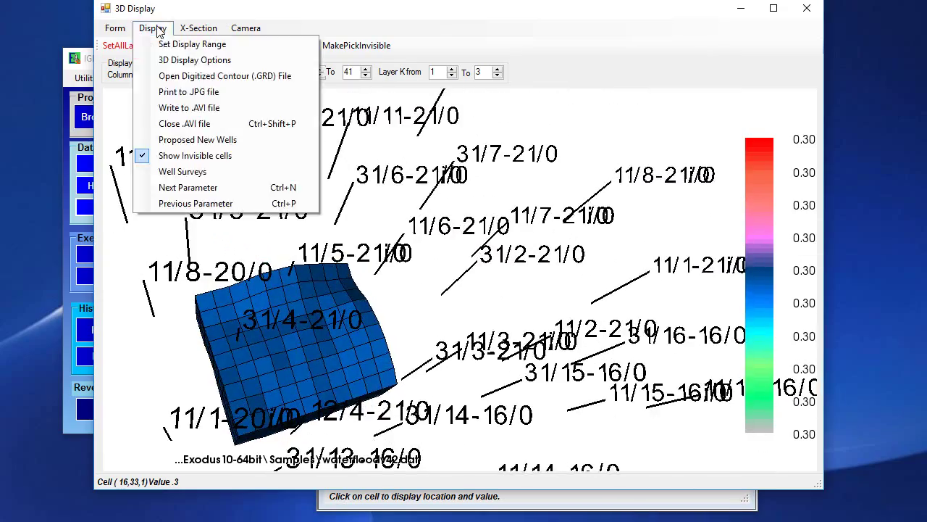
{"action": "left_click", "coordinate": [215, 155]}
{"action": "left_click_drag", "start_coordinate": [256, 286], "coordinate": [210, 194]}
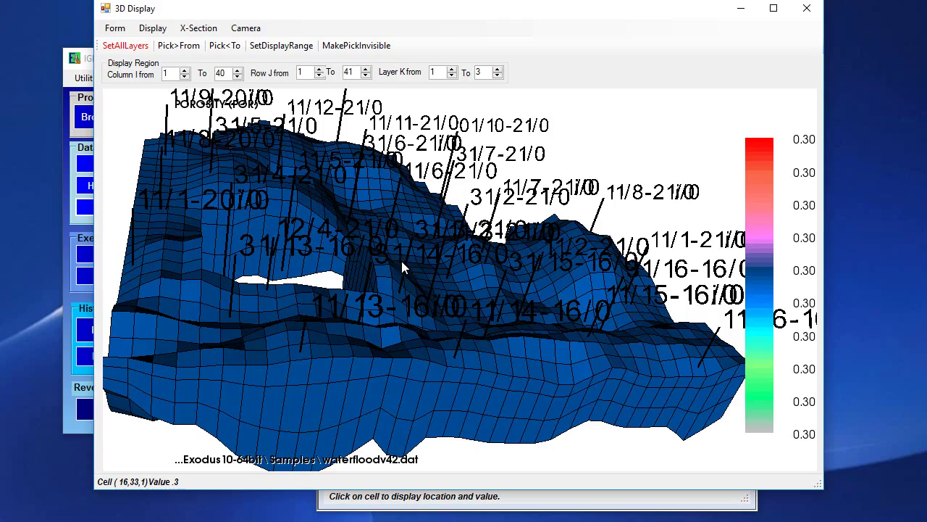
{"action": "left_click_drag", "start_coordinate": [400, 258], "coordinate": [400, 309]}
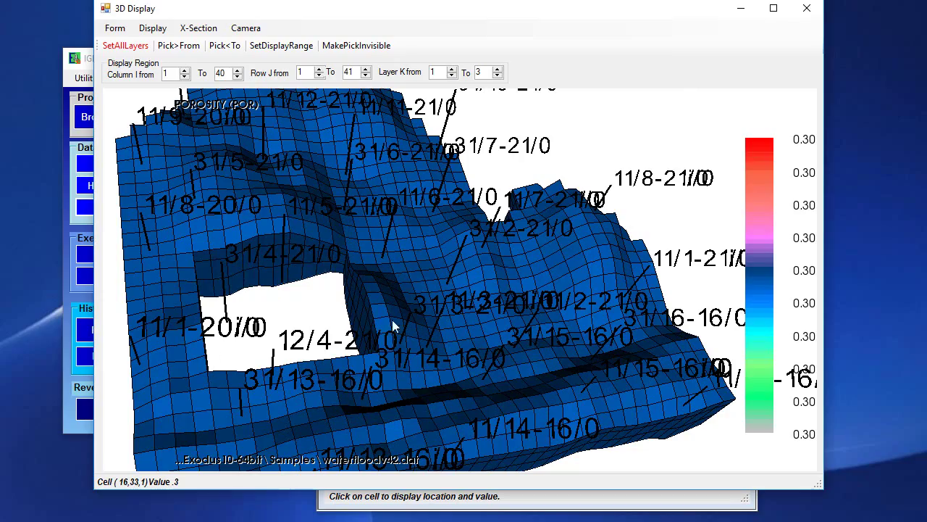
{"action": "left_click_drag", "start_coordinate": [380, 348], "coordinate": [288, 119]}
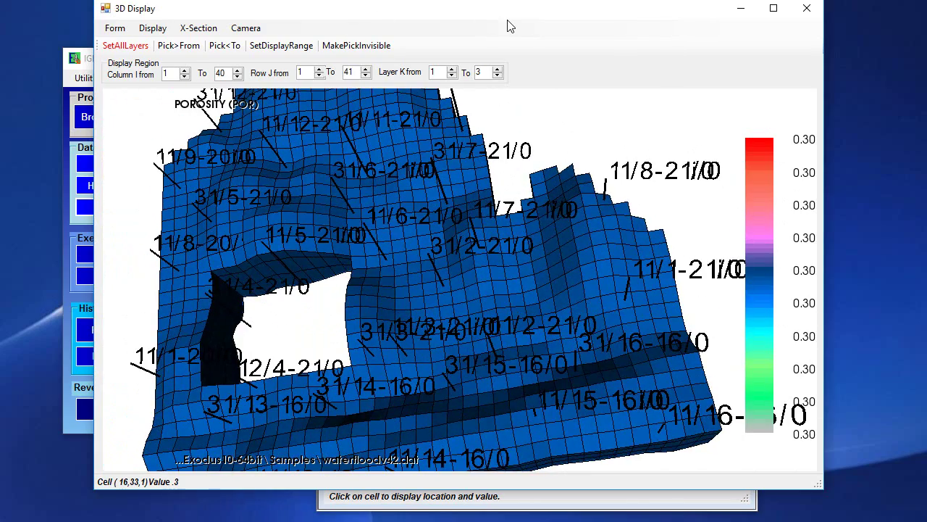
Close the 3D Display and create a new grid map for the 3D visible cells array (3DV) at layer K=1
{"action": "left_click", "coordinate": [806, 8]}
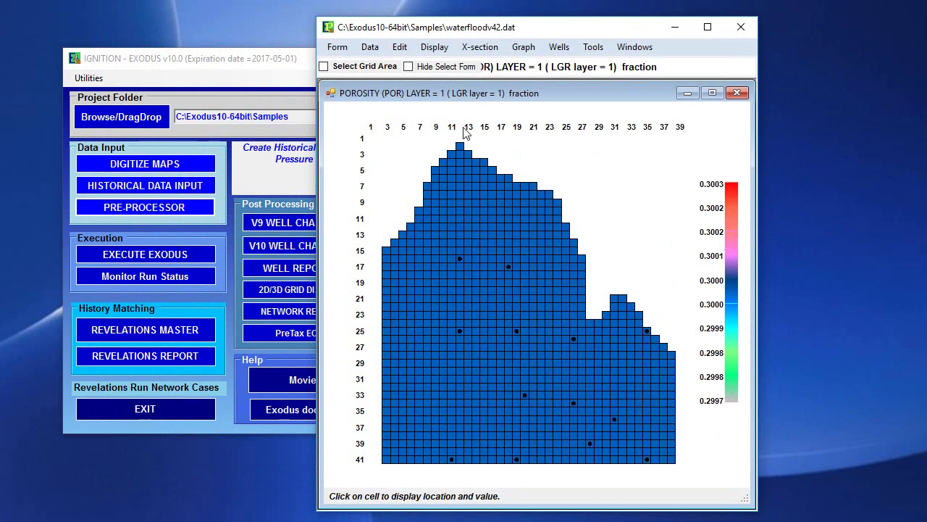
{"action": "left_click", "coordinate": [639, 47]}
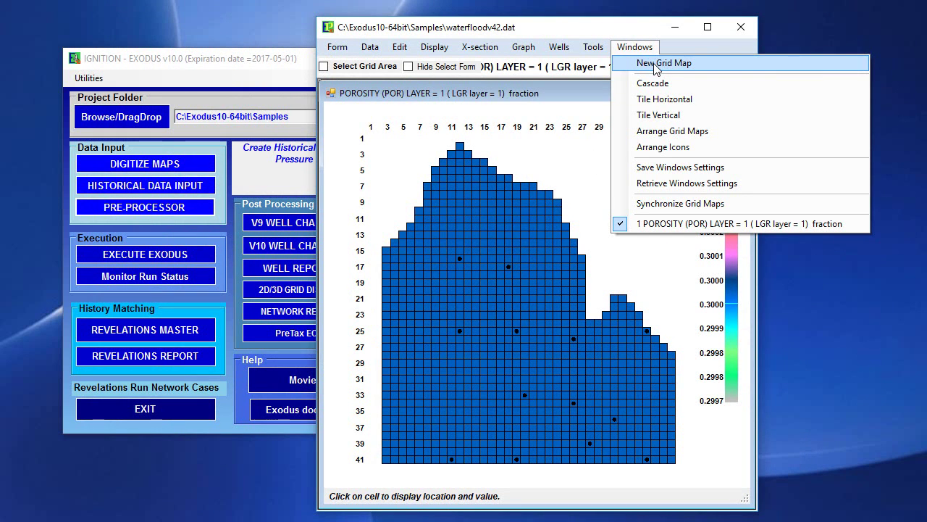
{"action": "left_click", "coordinate": [661, 63]}
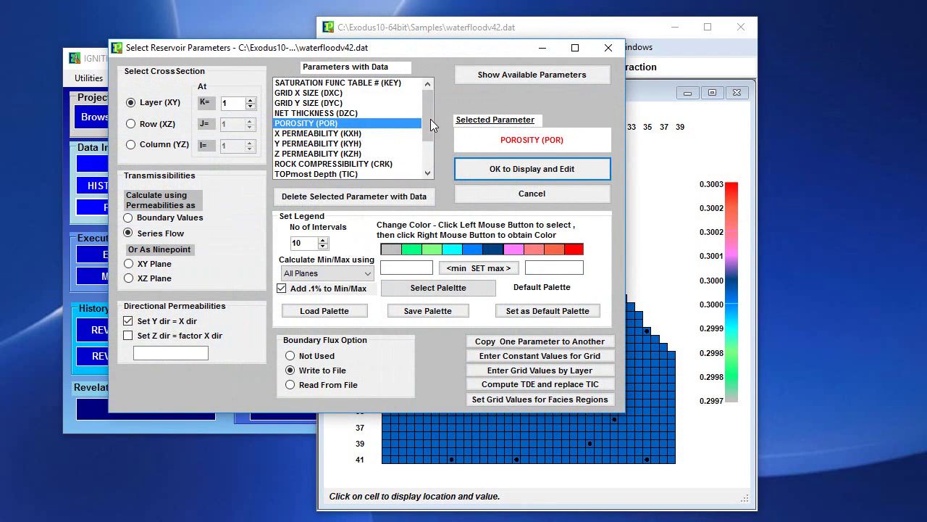
{"action": "left_click", "coordinate": [559, 75]}
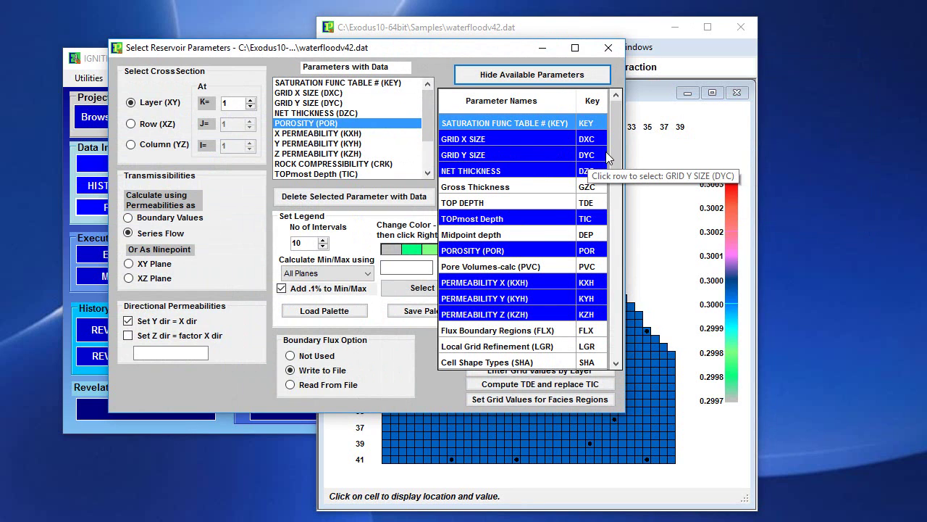
{"action": "left_click_drag", "start_coordinate": [615, 158], "coordinate": [620, 315]}
{"action": "left_click", "coordinate": [528, 250]}
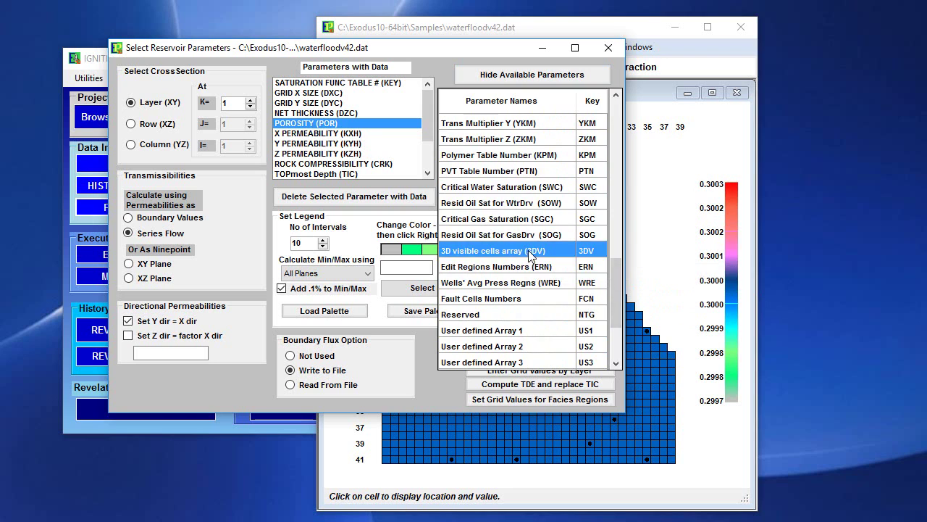
{"action": "left_click_drag", "start_coordinate": [475, 52], "coordinate": [457, 66]}
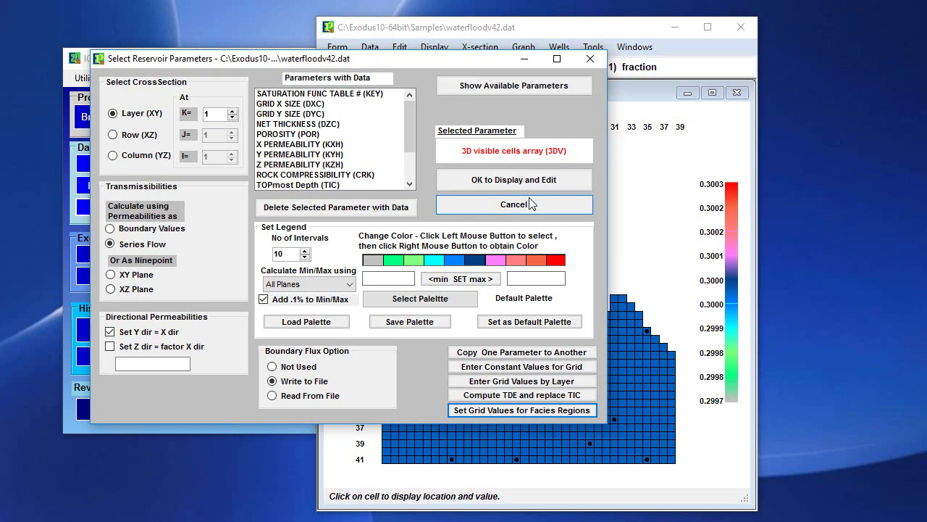
{"action": "left_click", "coordinate": [497, 182]}
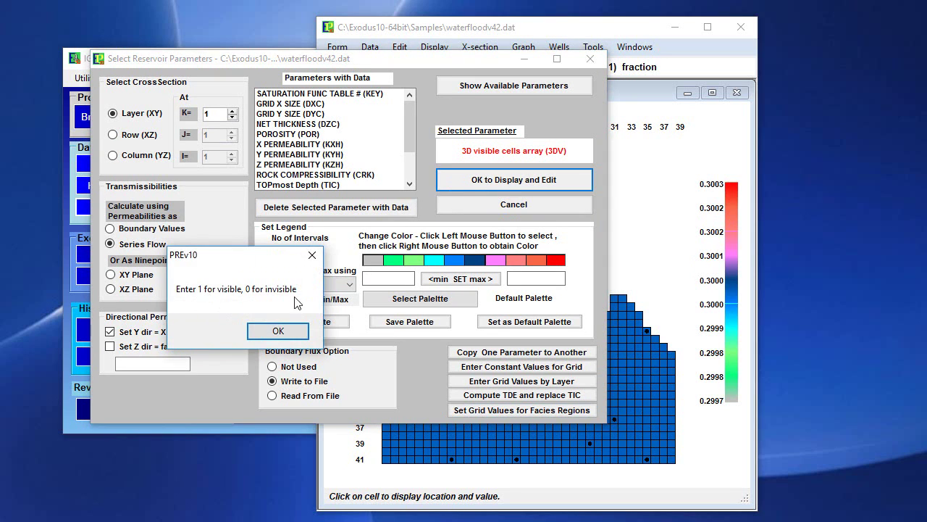
{"action": "left_click", "coordinate": [278, 330]}
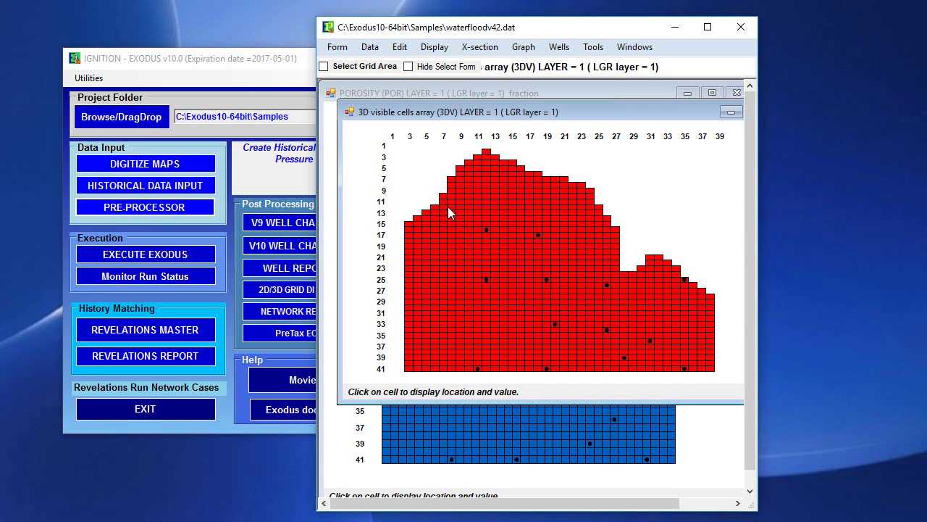
Arrange the porosity and 3DV grid maps side by side, and move their window clear of the IGNITION launcher
{"action": "left_click", "coordinate": [635, 46]}
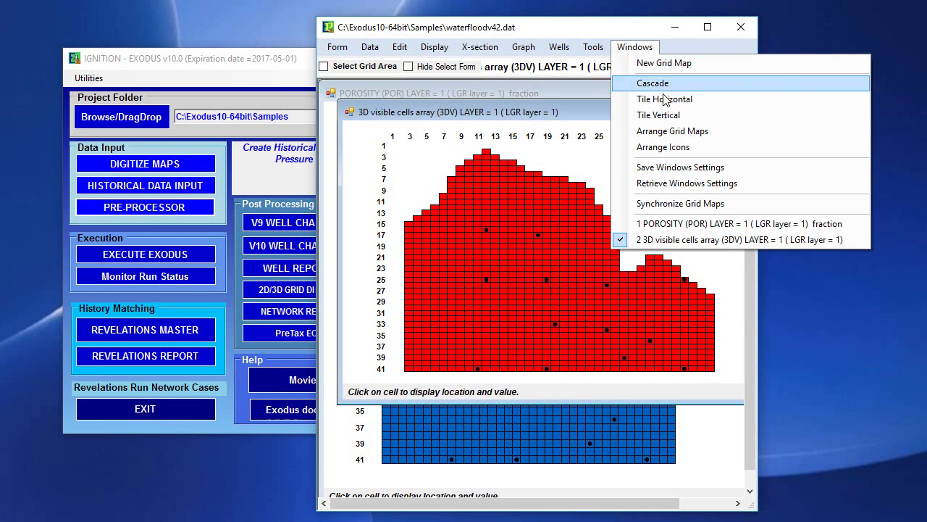
{"action": "left_click", "coordinate": [672, 130]}
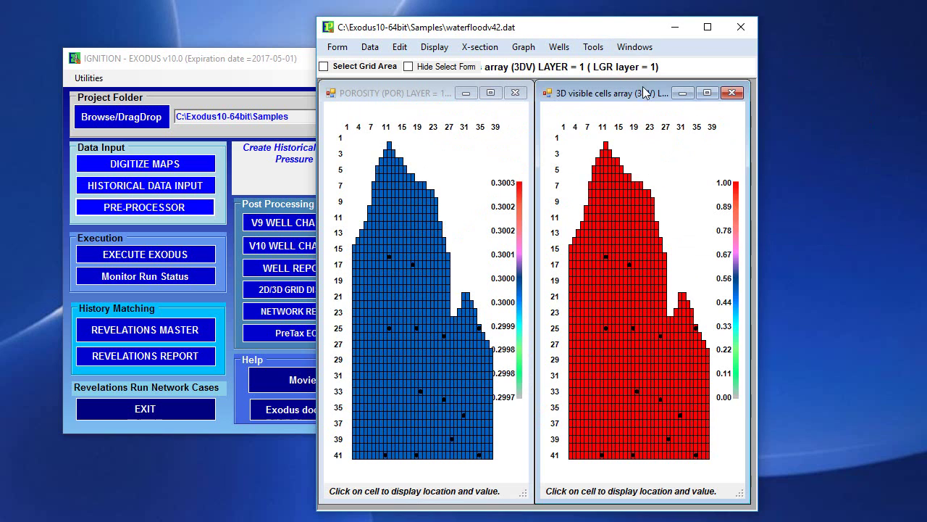
{"action": "left_click_drag", "start_coordinate": [630, 26], "coordinate": [774, 17]}
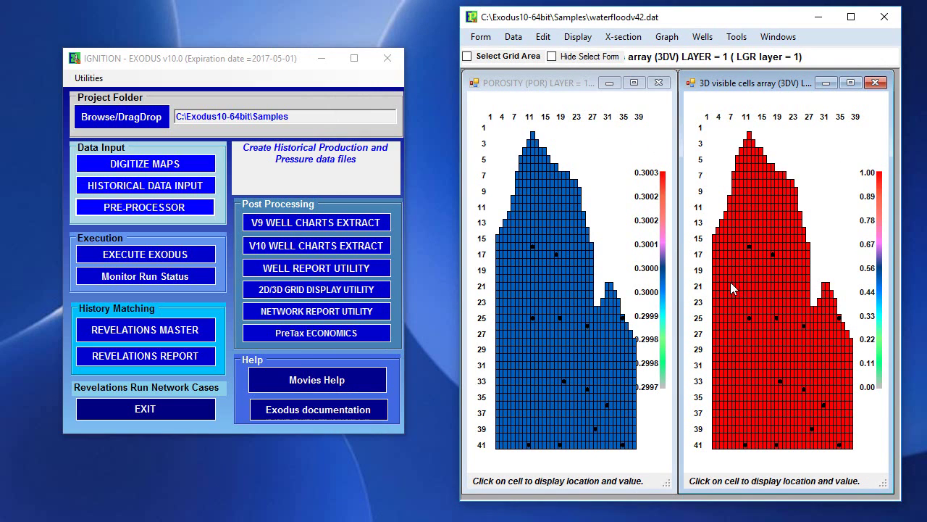
Set the 3DV array to constant 0 in all layers for cells (9,20) to (24,27) and cells (14,27) to (17,31)
{"action": "left_click_drag", "start_coordinate": [739, 282], "coordinate": [795, 339]}
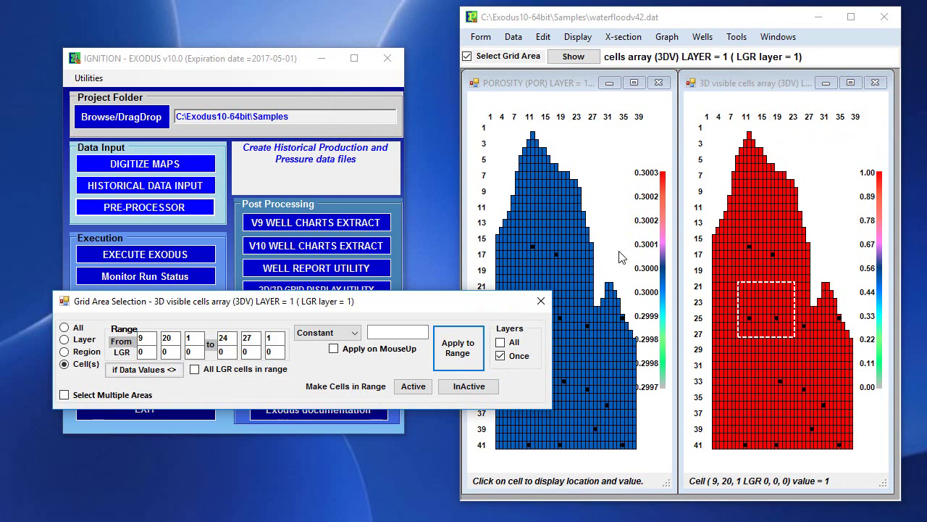
{"action": "left_click", "coordinate": [500, 342]}
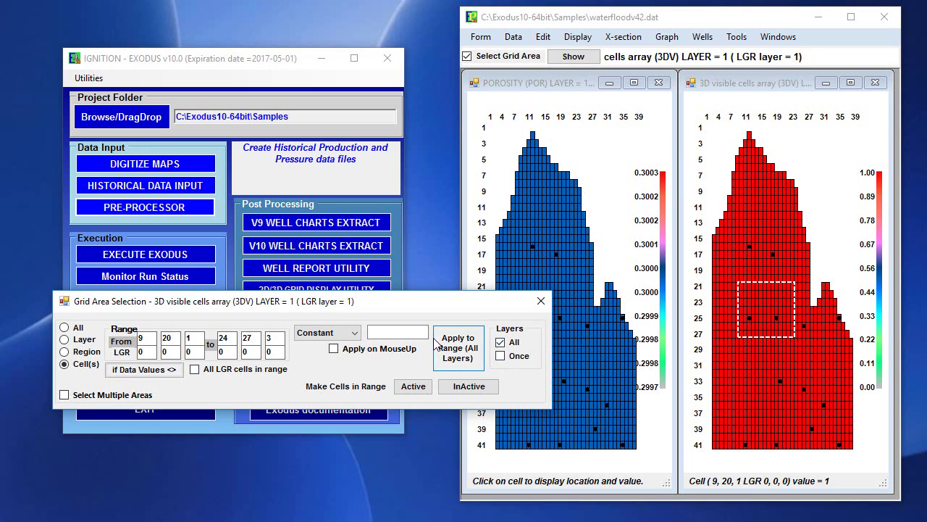
{"action": "left_click", "coordinate": [400, 334]}
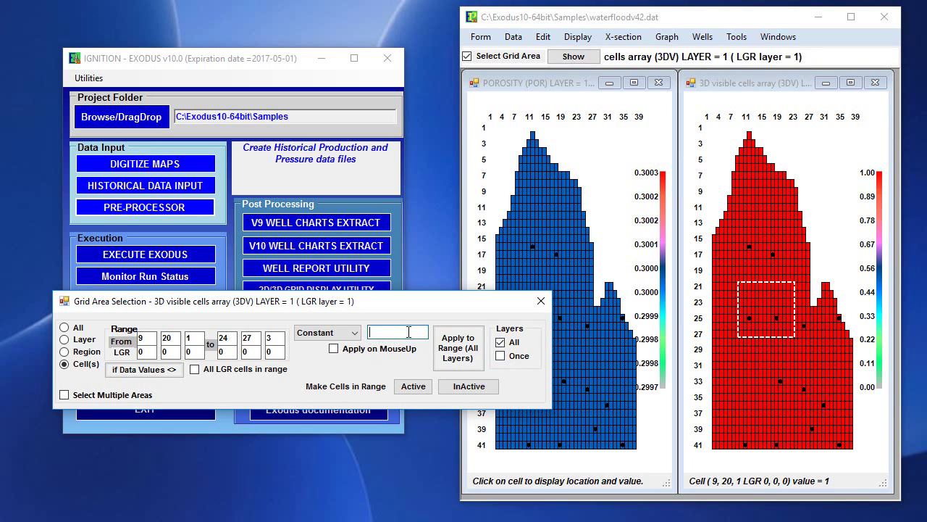
{"action": "type", "text": "0"}
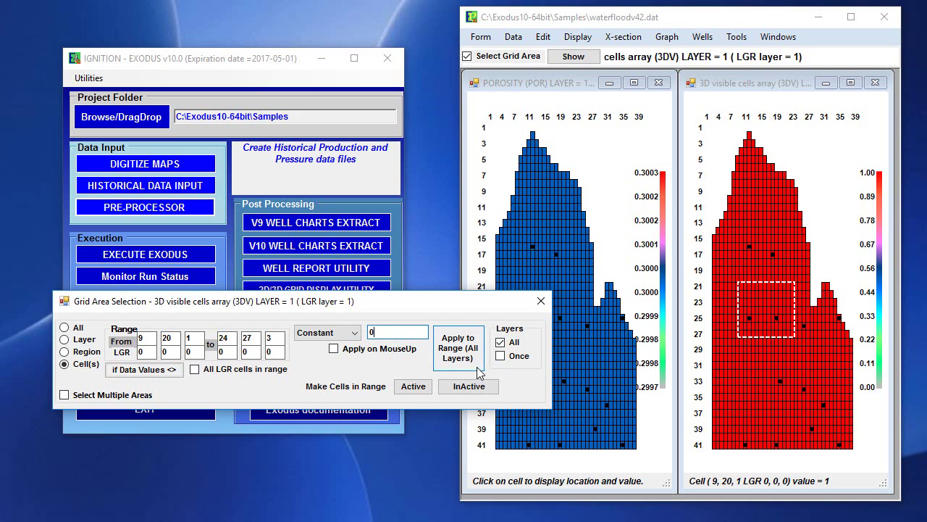
{"action": "left_click", "coordinate": [461, 356]}
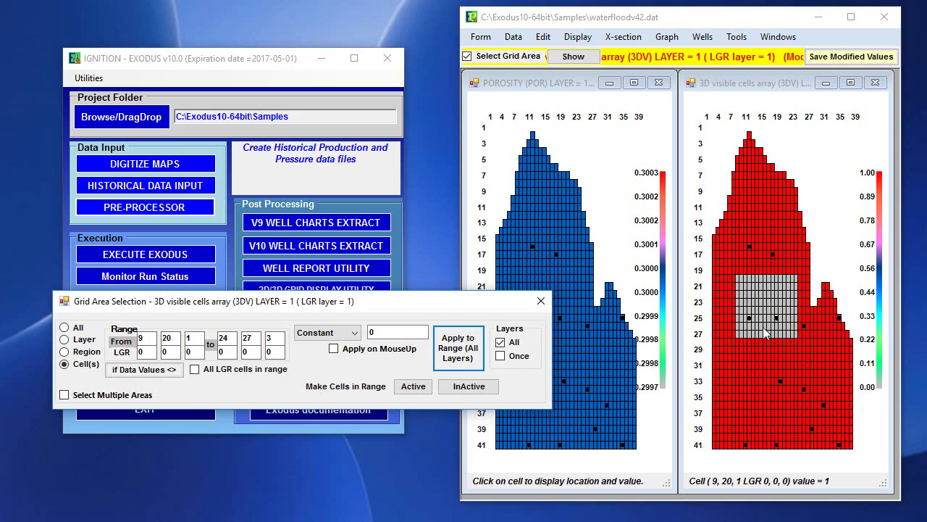
{"action": "left_click_drag", "start_coordinate": [758, 334], "coordinate": [770, 364]}
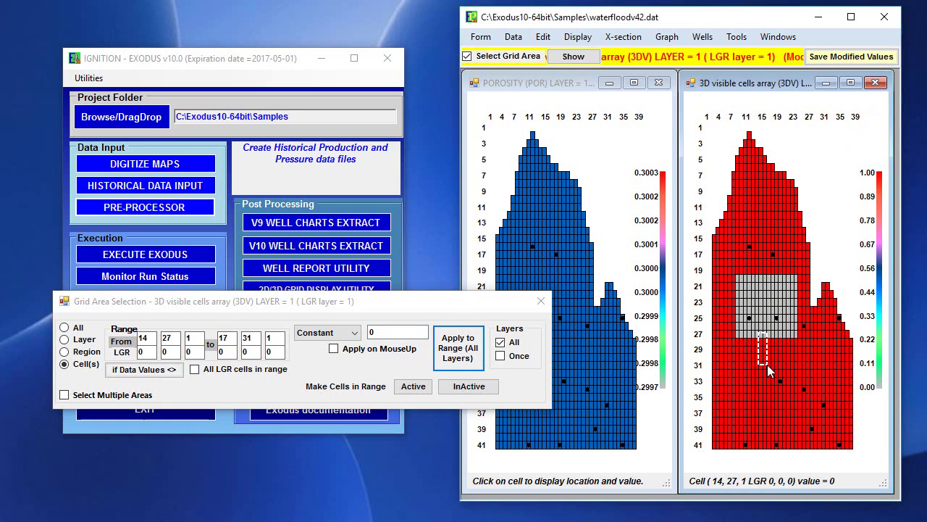
{"action": "left_click", "coordinate": [458, 347]}
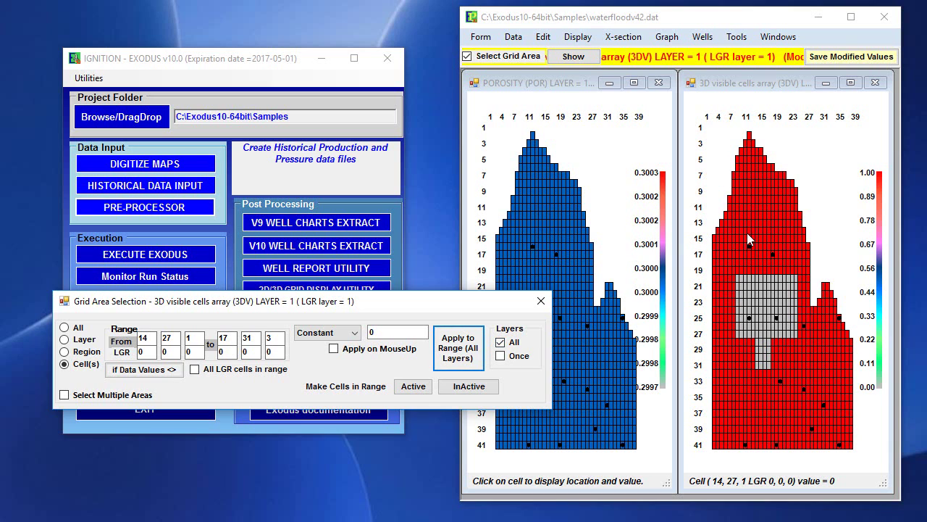
Set 3DV to constant 0 in all layers for a narrow strip above the square and cells (6,15) to (23,14), and save the modified values
{"action": "left_click_drag", "start_coordinate": [757, 198], "coordinate": [761, 286]}
{"action": "left_click", "coordinate": [467, 355]}
{"action": "left_click_drag", "start_coordinate": [726, 236], "coordinate": [790, 232]}
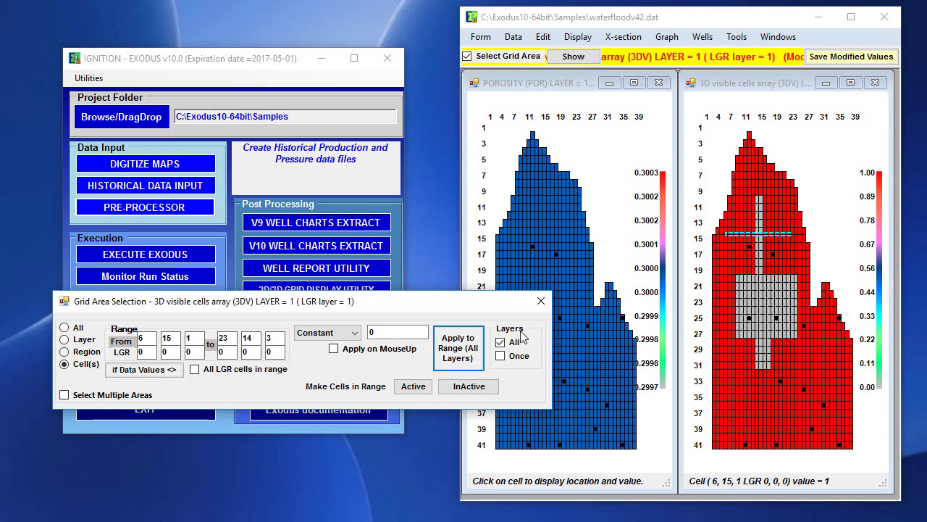
{"action": "left_click", "coordinate": [458, 348]}
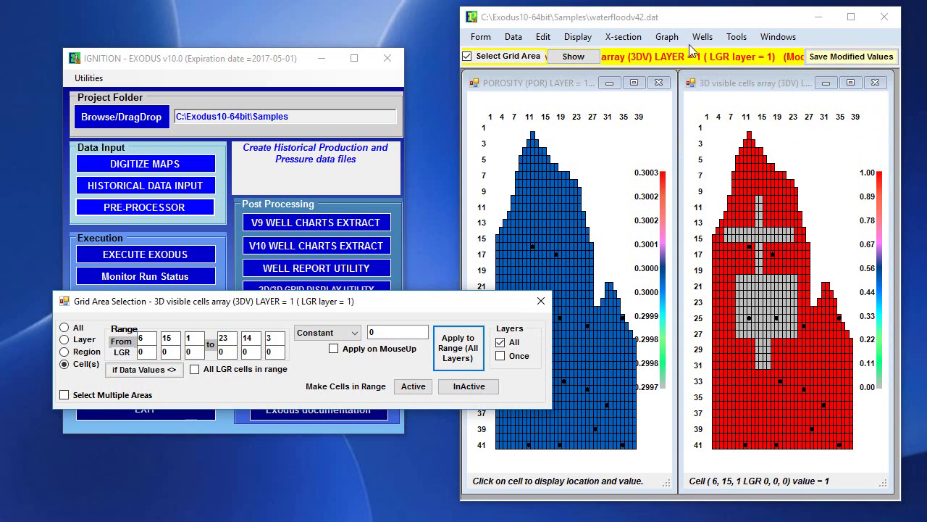
{"action": "left_click", "coordinate": [868, 58]}
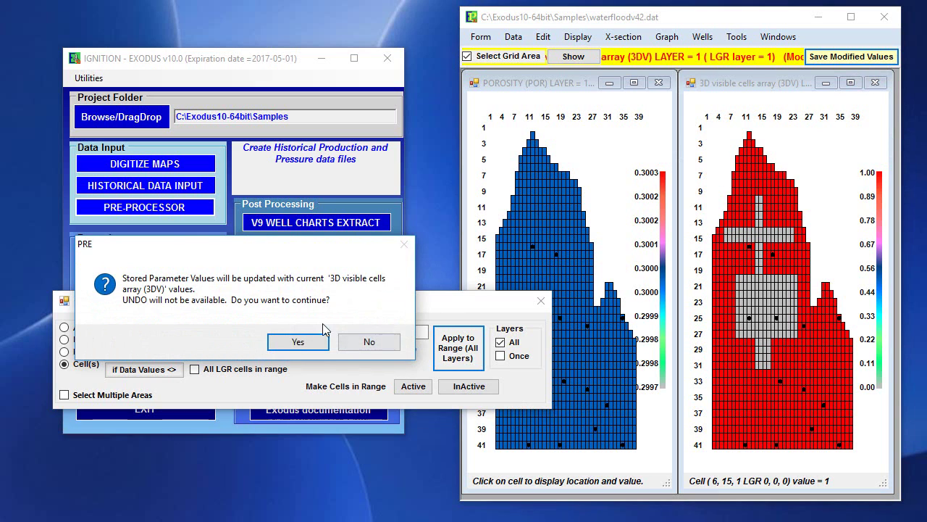
{"action": "left_click", "coordinate": [298, 342]}
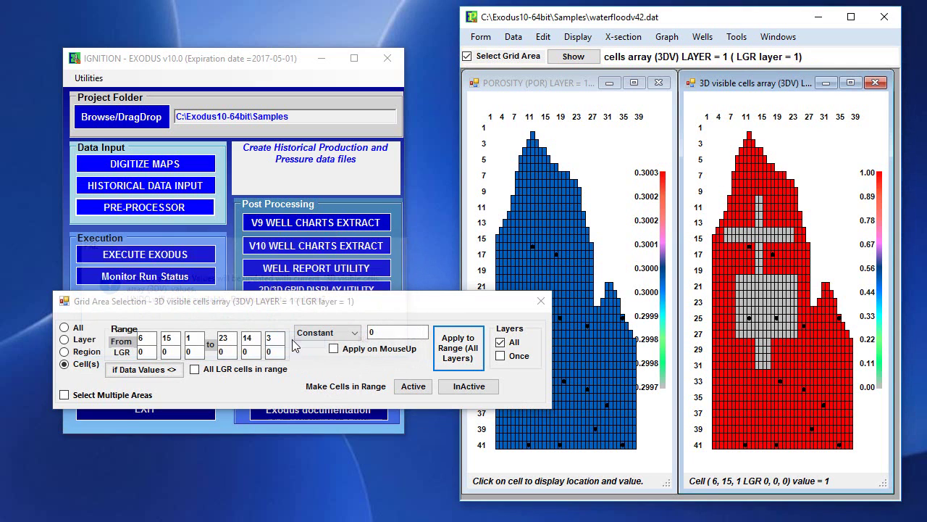
Open the new VTK 3D window for all X-sections, updating the stored parameter values and displaying the full cell range
{"action": "left_click", "coordinate": [584, 38]}
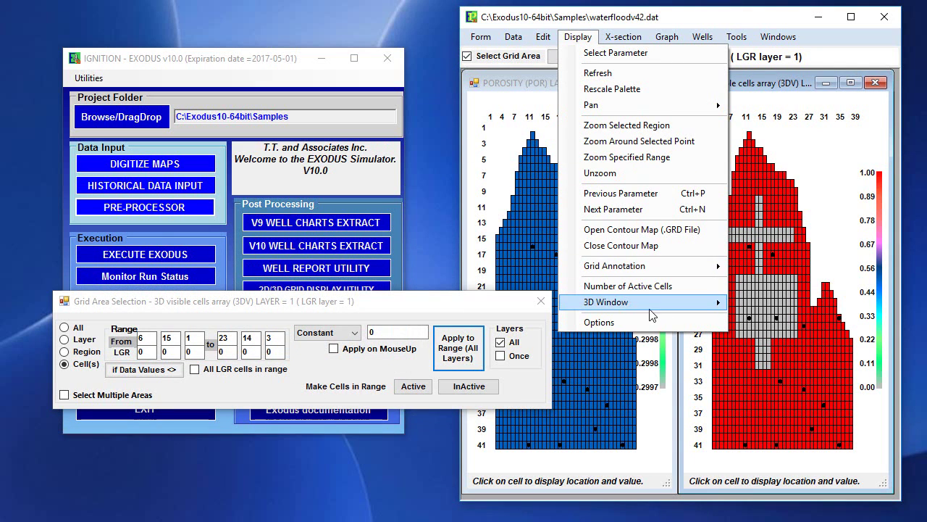
{"action": "mouse_move", "coordinate": [652, 302]}
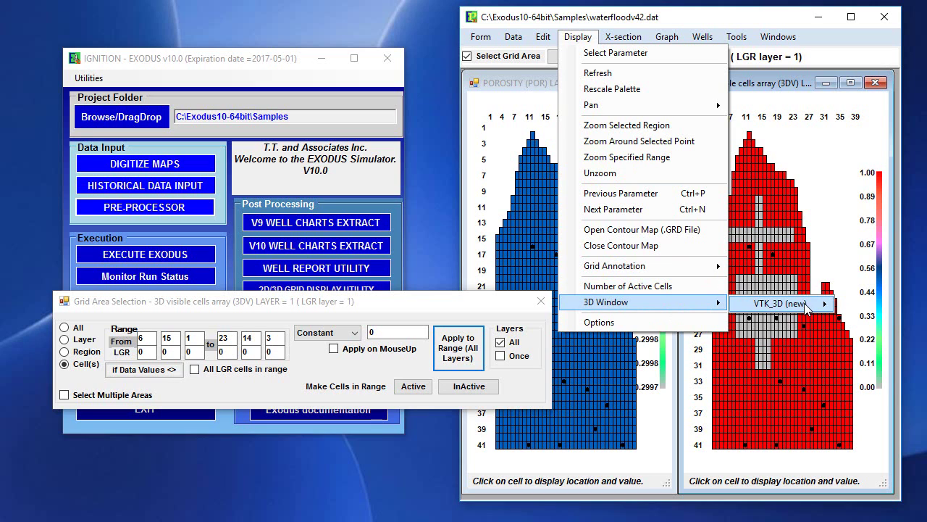
{"action": "mouse_move", "coordinate": [812, 307]}
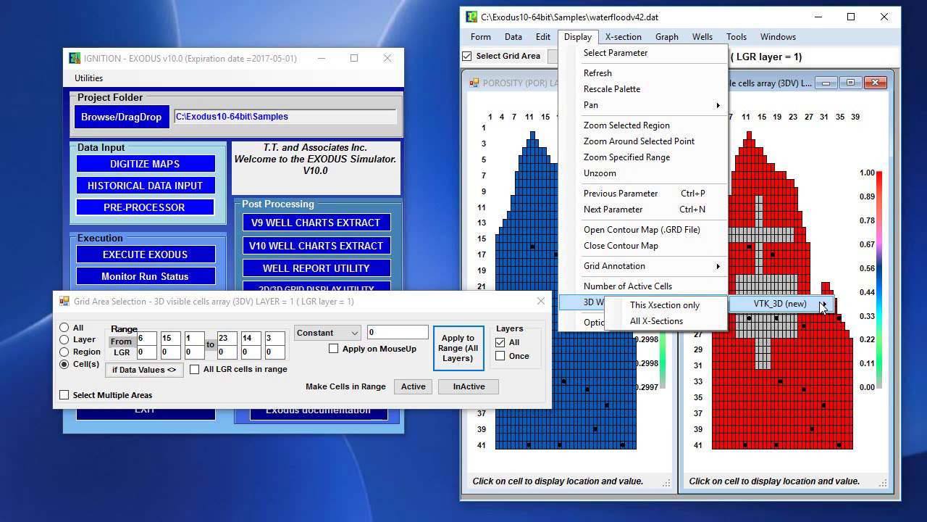
{"action": "left_click", "coordinate": [677, 327]}
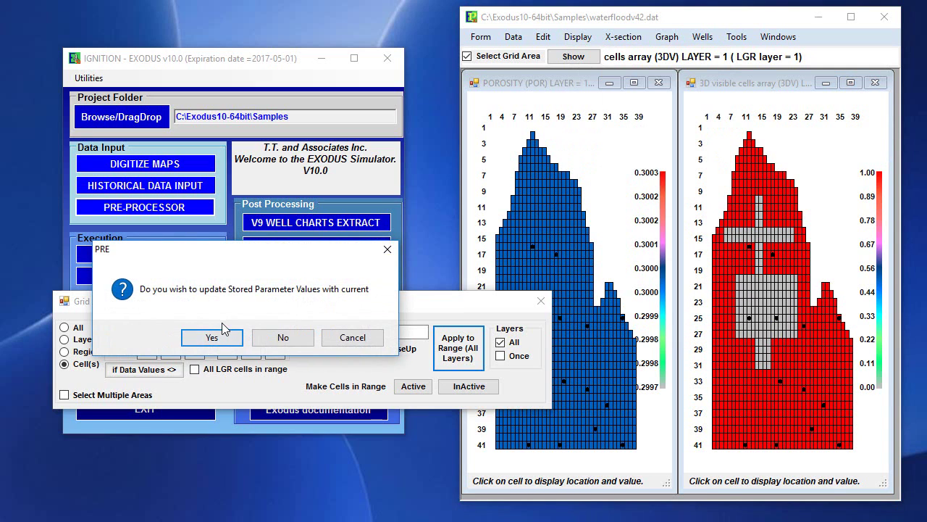
{"action": "left_click", "coordinate": [212, 337]}
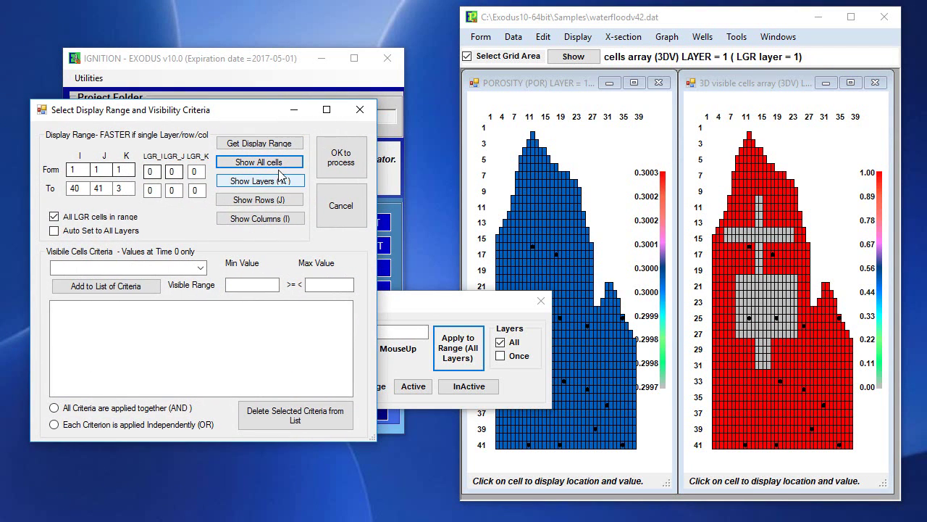
{"action": "left_click", "coordinate": [341, 157]}
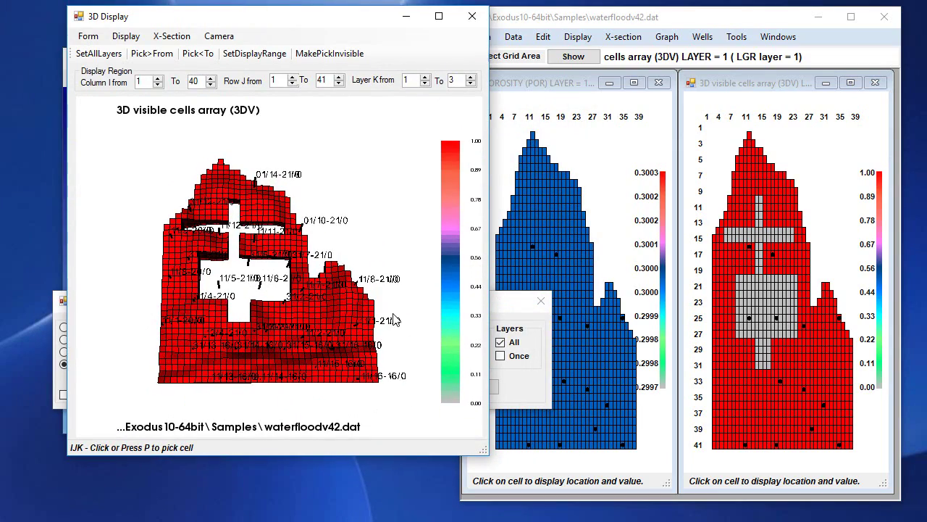
Rotate and enlarge the model to examine the openings through its layers, and move the 3D Display clear of the grid maps
{"action": "left_click_drag", "start_coordinate": [393, 314], "coordinate": [732, 326]}
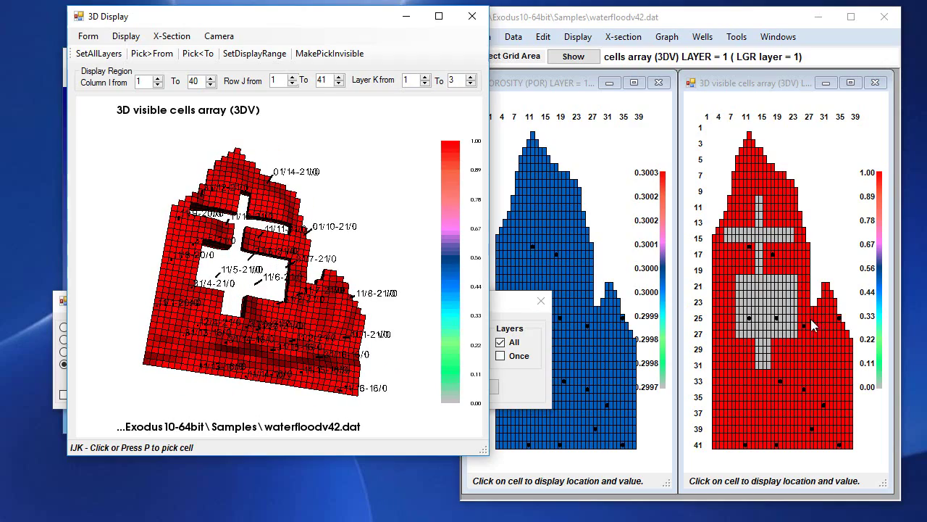
{"action": "left_click_drag", "start_coordinate": [321, 384], "coordinate": [324, 360]}
{"action": "left_click_drag", "start_coordinate": [345, 310], "coordinate": [364, 384]}
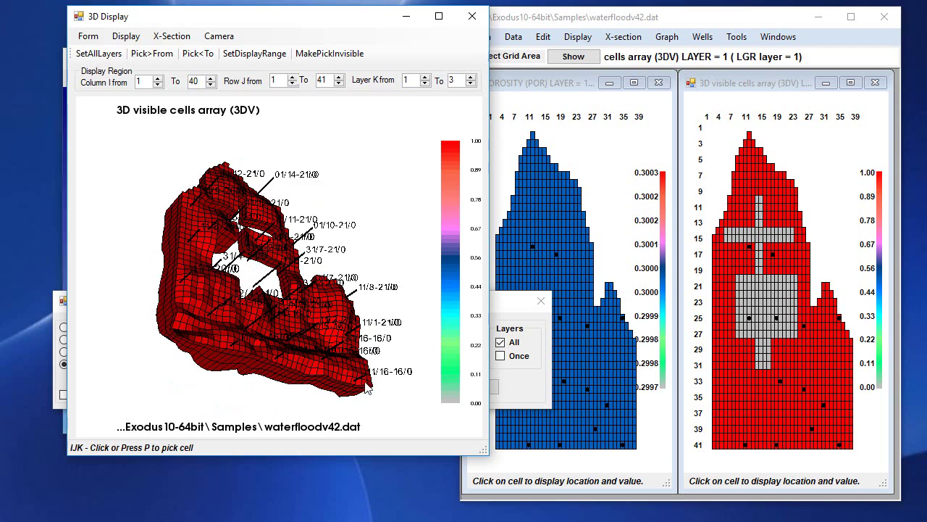
{"action": "left_click_drag", "start_coordinate": [201, 248], "coordinate": [440, 309]}
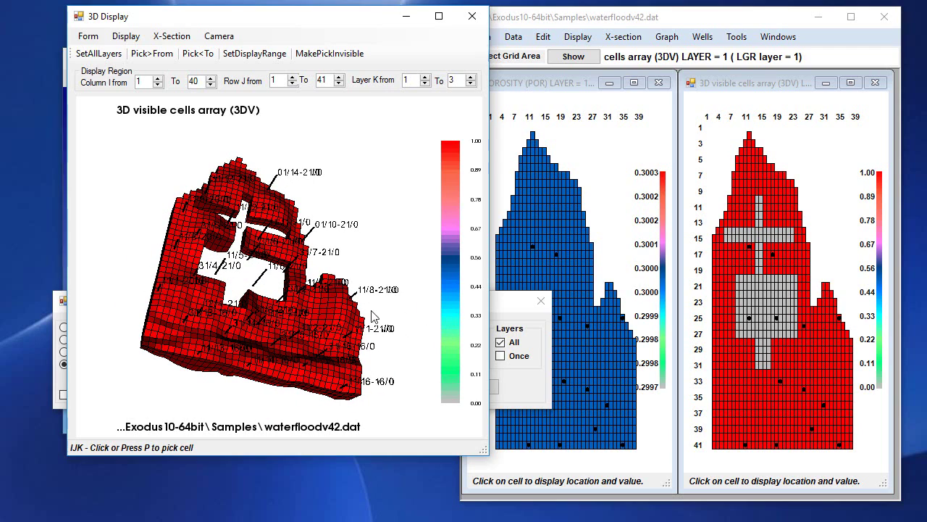
{"action": "scroll", "coordinate": [318, 332], "scroll_direction": "up", "scroll_amount": 1}
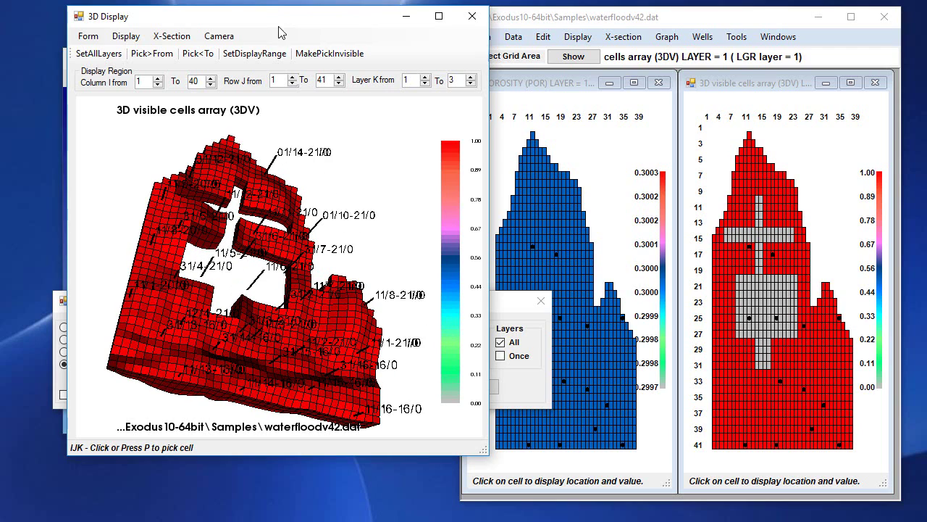
{"action": "left_click_drag", "start_coordinate": [282, 33], "coordinate": [231, 49]}
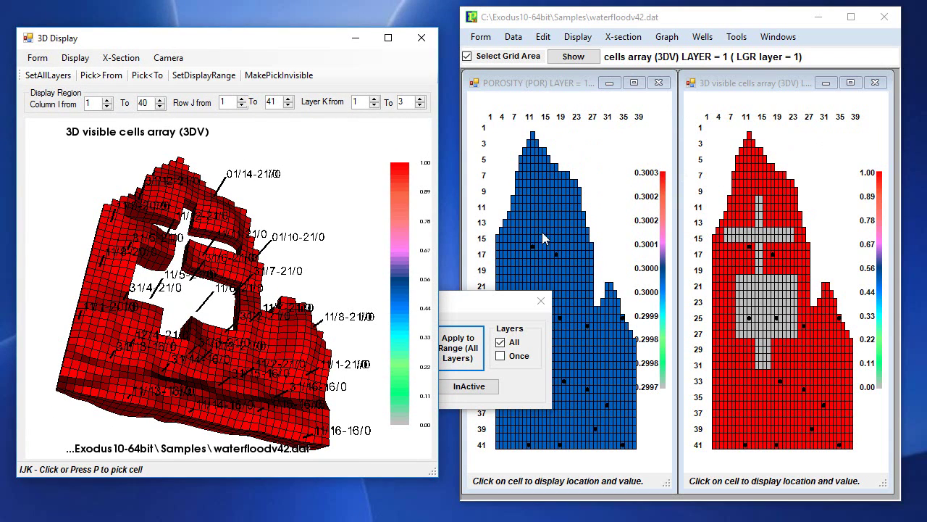
Switch the 3D Display to porosity and close the Grid Area Selection form
{"action": "left_click", "coordinate": [542, 253]}
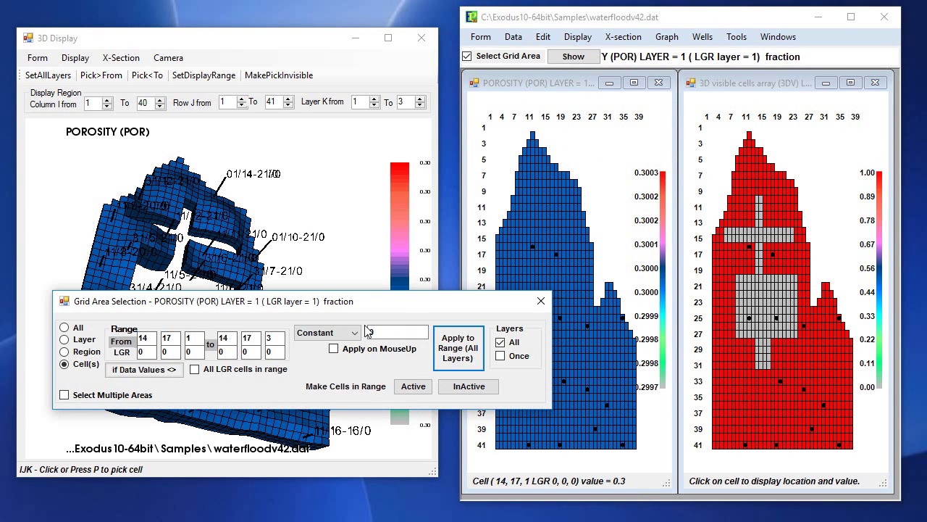
{"action": "left_click_drag", "start_coordinate": [373, 307], "coordinate": [387, 330]}
{"action": "left_click", "coordinate": [553, 322]}
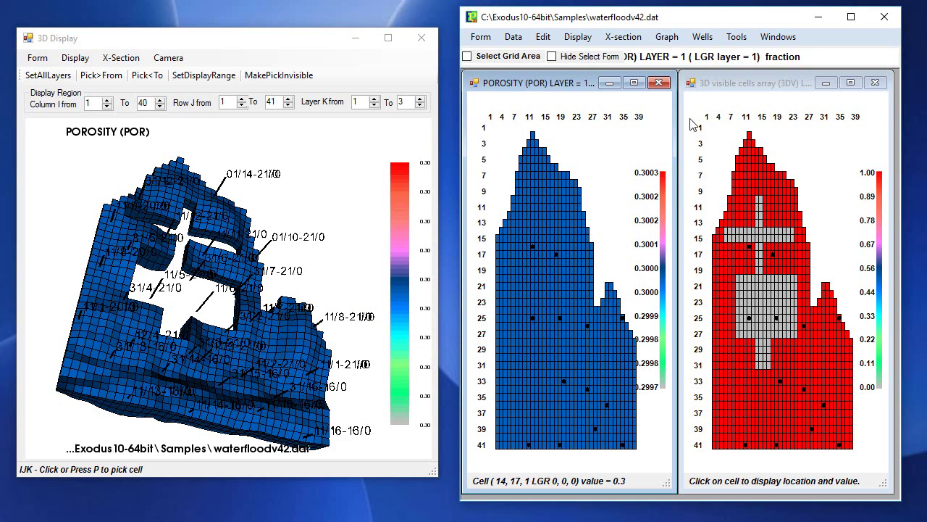
Create a new grid map of X permeability (KXH) at layer K=1 and minimize the IGNITION launcher
{"action": "left_click", "coordinate": [790, 37]}
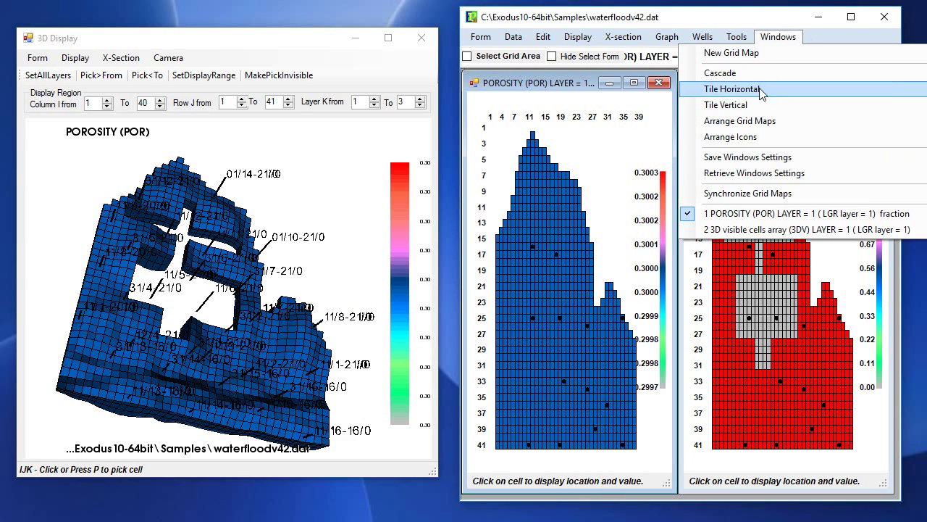
{"action": "left_click", "coordinate": [747, 55]}
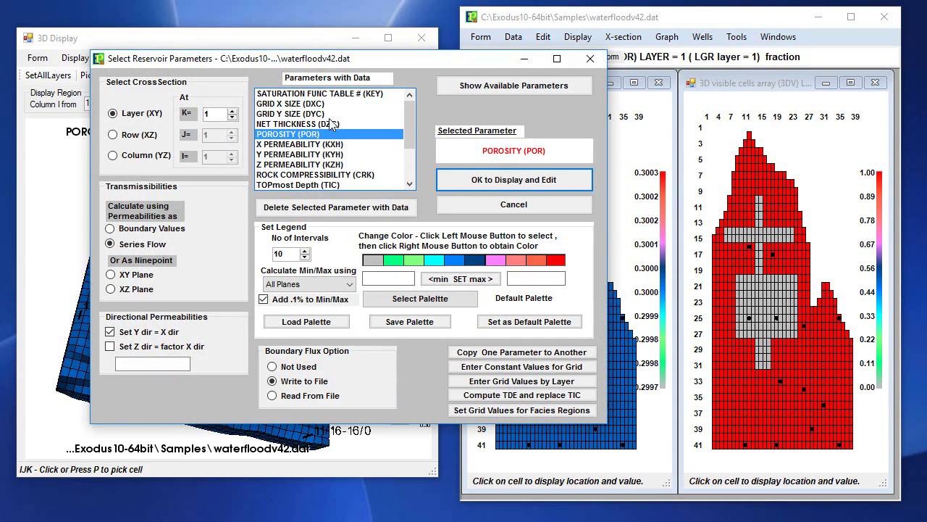
{"action": "left_click_drag", "start_coordinate": [373, 64], "coordinate": [717, 87]}
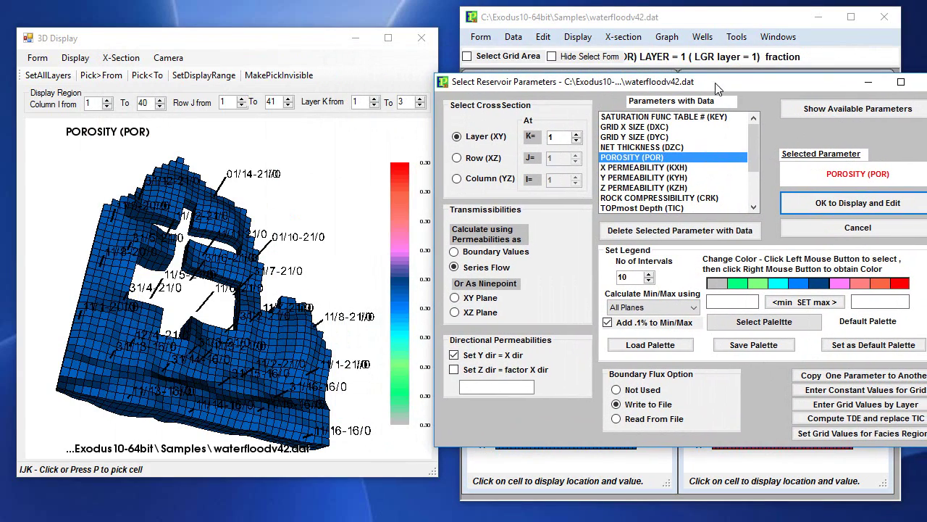
{"action": "left_click", "coordinate": [646, 169]}
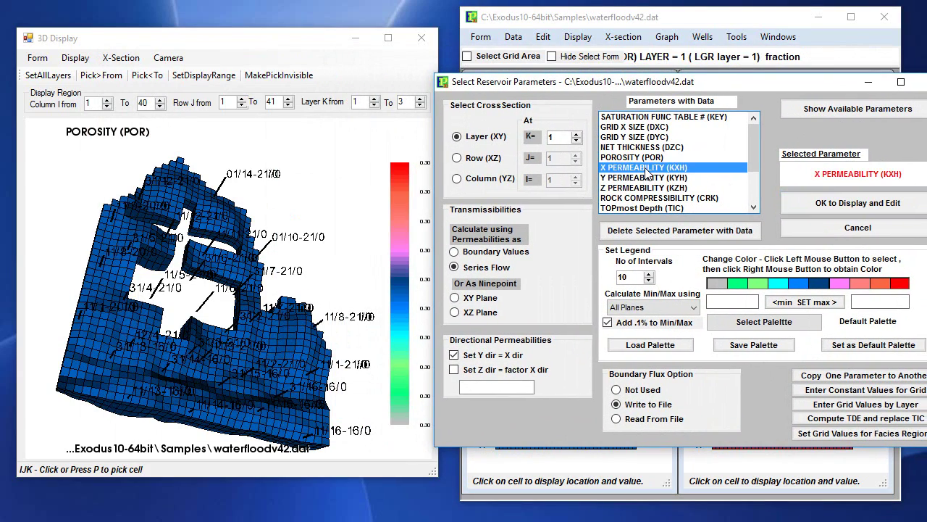
{"action": "left_click", "coordinate": [853, 206]}
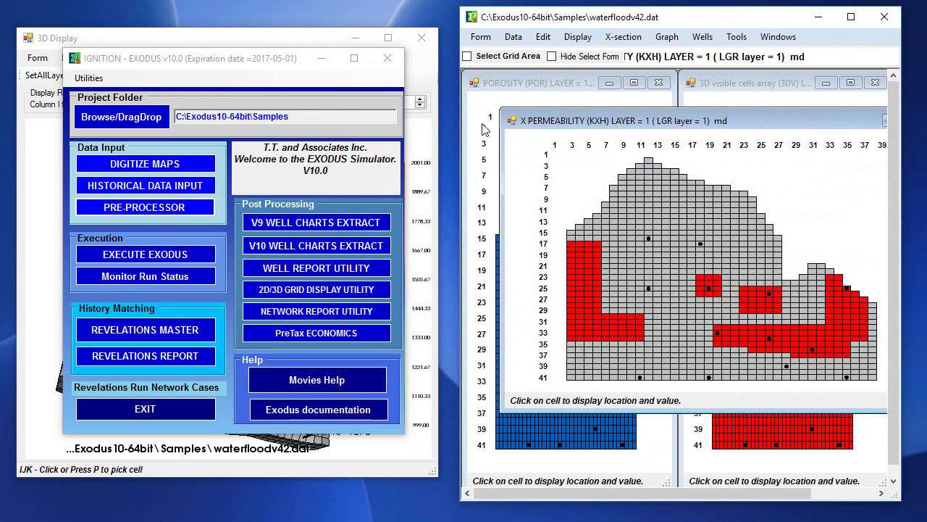
{"action": "left_click", "coordinate": [321, 58]}
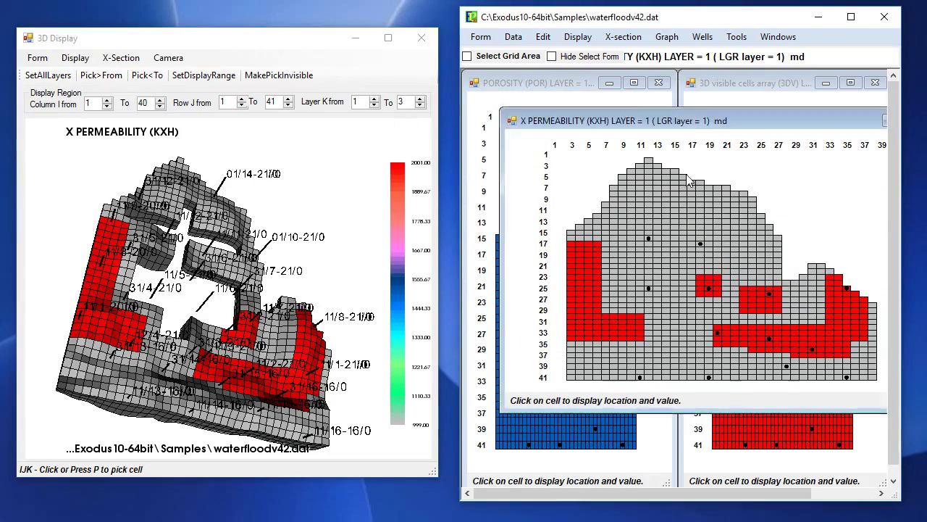
Uncover the porosity and 3DV grid maps, rotate the model, and view each of the two parameters in the 3D Display
{"action": "left_click_drag", "start_coordinate": [681, 128], "coordinate": [681, 230]}
{"action": "left_click_drag", "start_coordinate": [98, 317], "coordinate": [159, 321]}
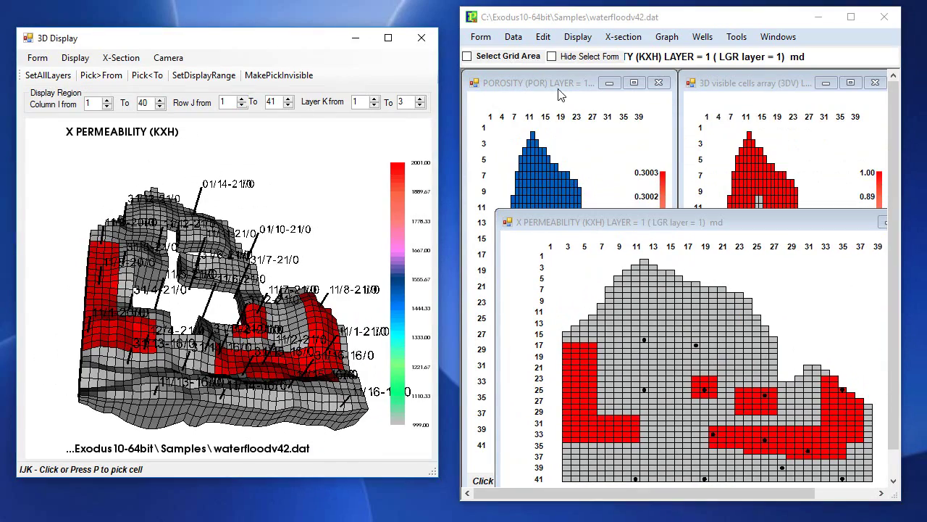
{"action": "left_click", "coordinate": [539, 177]}
{"action": "left_click", "coordinate": [807, 174]}
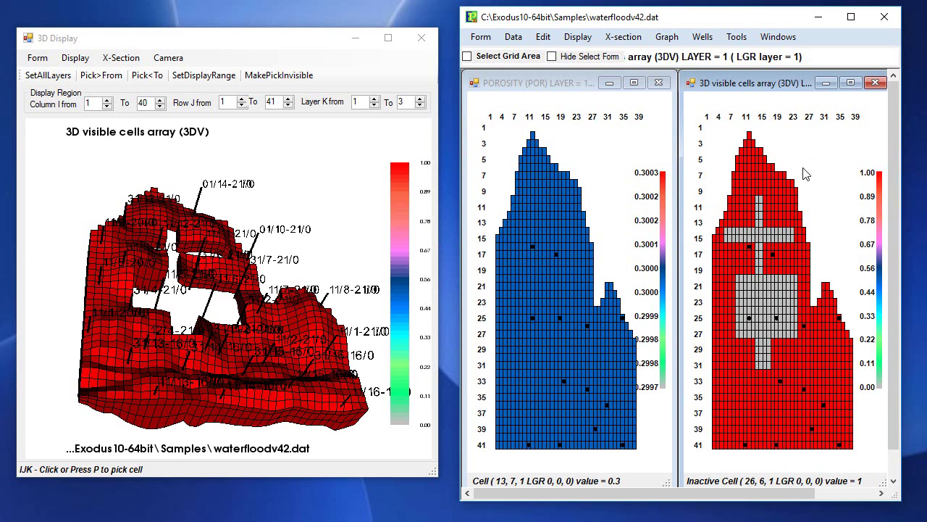
Arrange the three grid maps without overlap and show X permeability on a rotated model in the 3D Display
{"action": "left_click", "coordinate": [778, 36]}
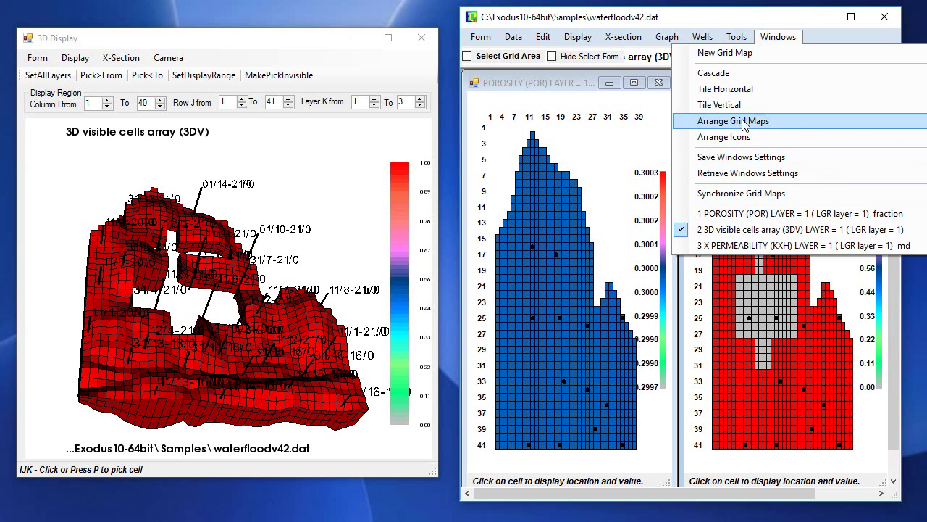
{"action": "left_click", "coordinate": [732, 121]}
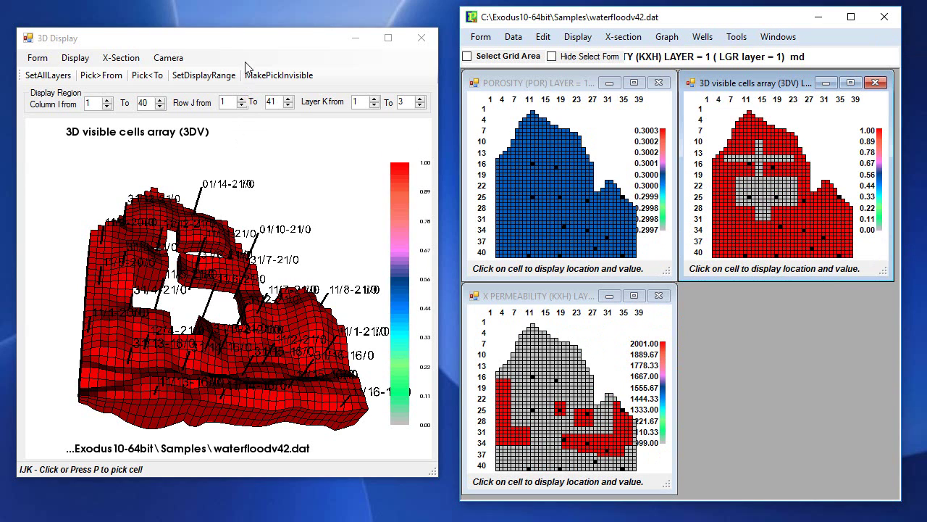
{"action": "left_click", "coordinate": [614, 456]}
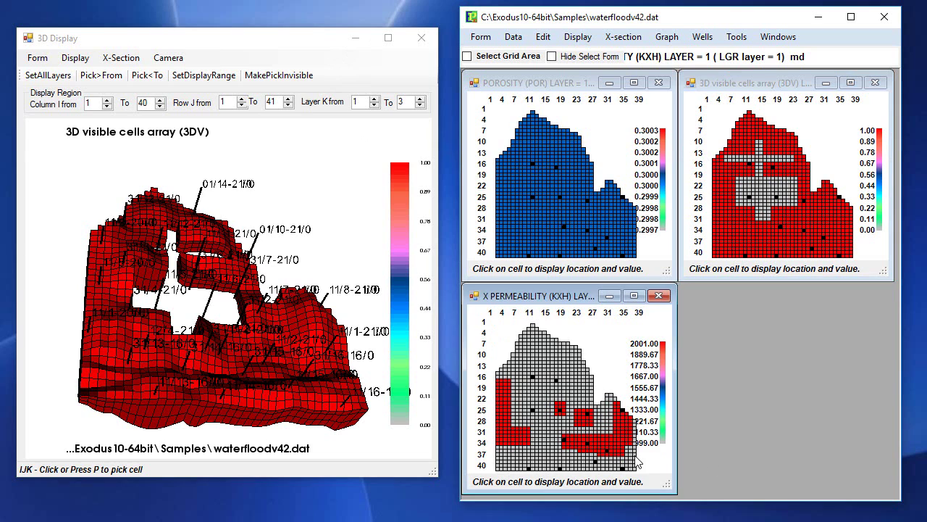
{"action": "left_click", "coordinate": [548, 399]}
{"action": "left_click", "coordinate": [338, 357]}
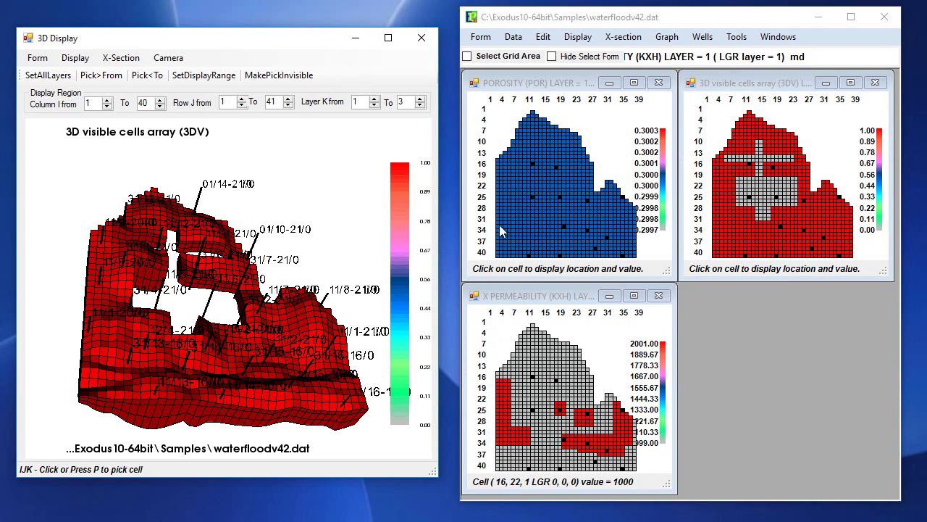
{"action": "left_click", "coordinate": [557, 218]}
{"action": "left_click", "coordinate": [533, 417]}
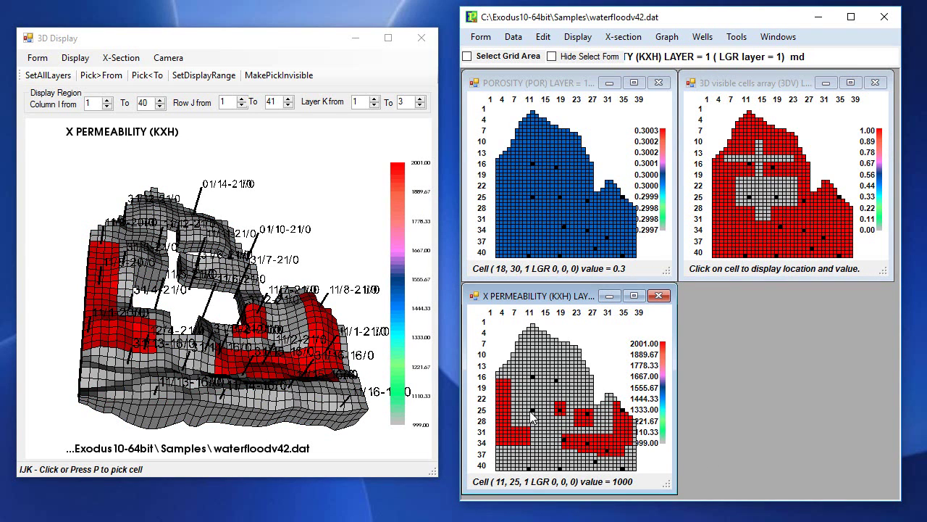
{"action": "left_click", "coordinate": [294, 410]}
{"action": "left_click_drag", "start_coordinate": [293, 411], "coordinate": [350, 395]}
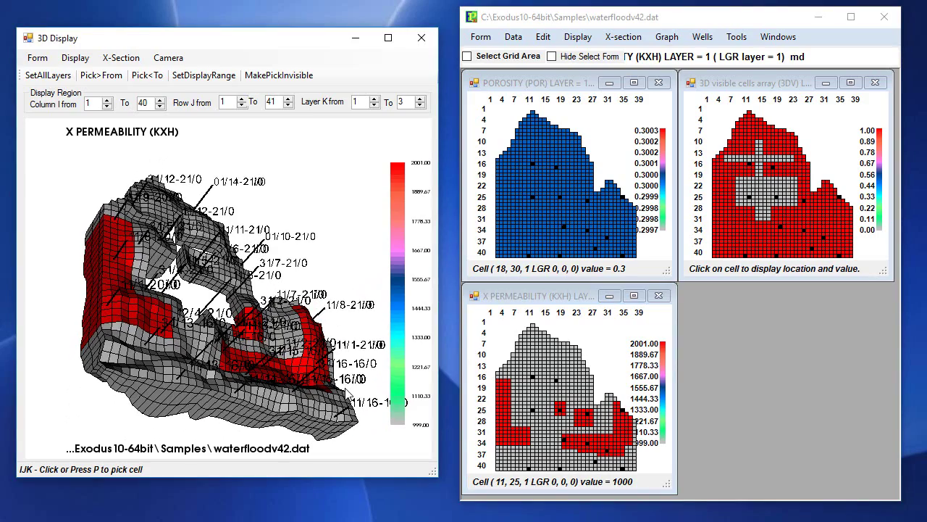
Start writing the X permeability 3D view to an .AVI file and reposition the 3D Display window
{"action": "left_click", "coordinate": [75, 57]}
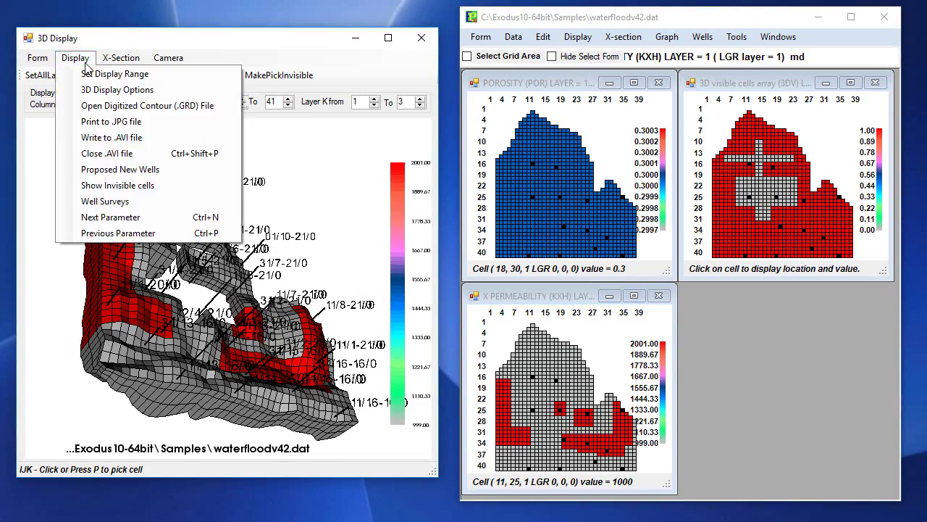
{"action": "left_click", "coordinate": [112, 137]}
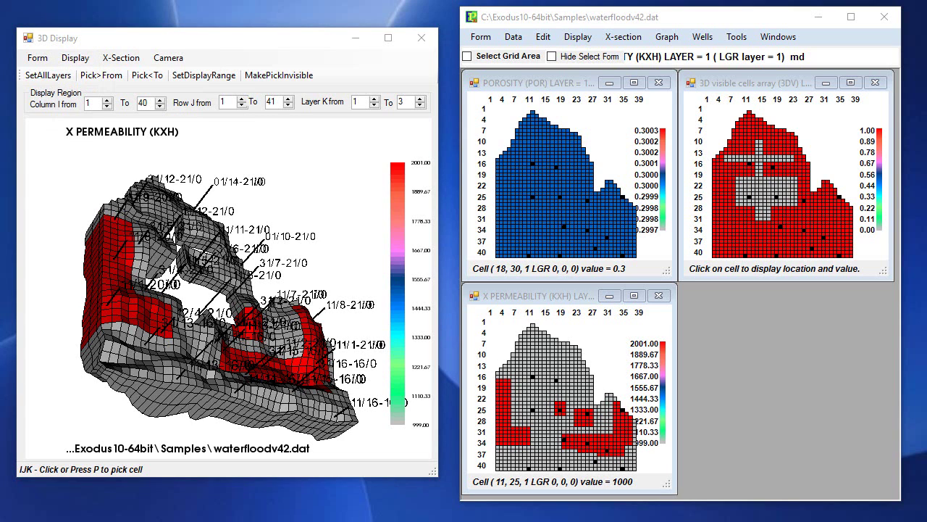
{"action": "left_click_drag", "start_coordinate": [284, 43], "coordinate": [297, 71]}
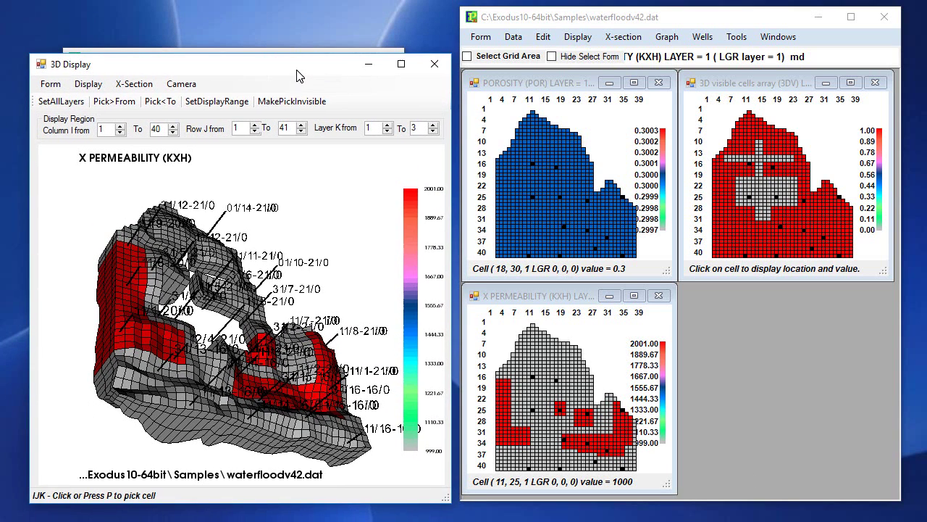